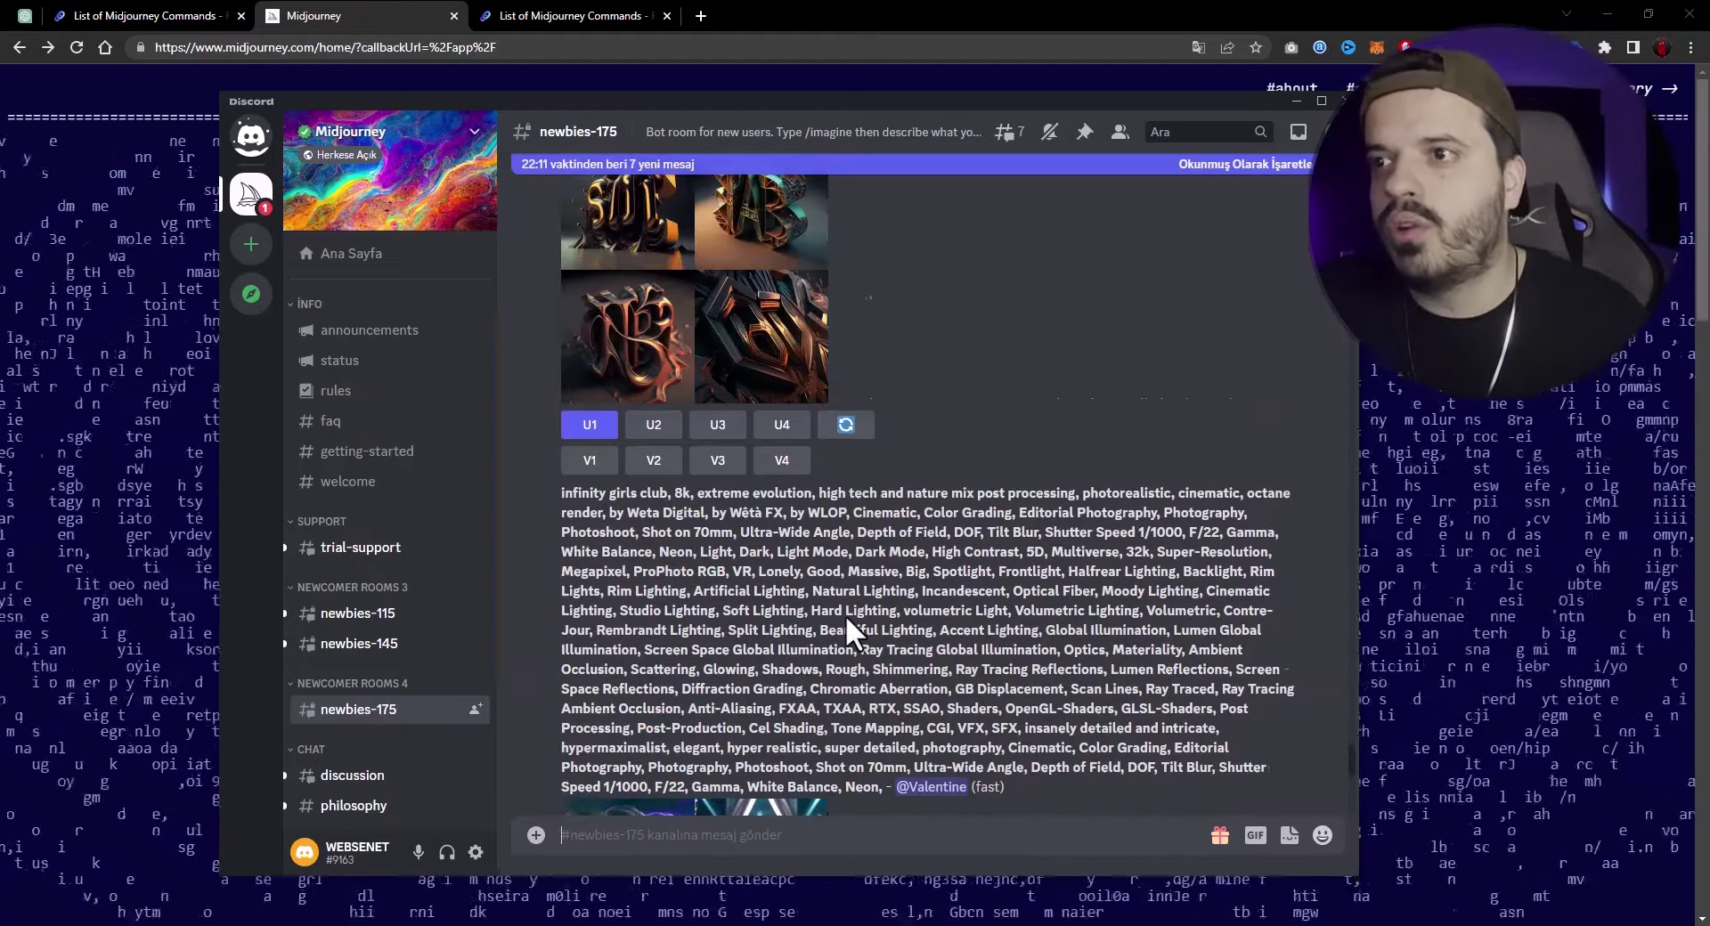
# Find the finished shoe-sale website design grid in the newbies-175 channel and view it enlarged.
pyautogui.scroll(-6, 826, 639)
pyautogui.scroll(6, 827, 638)
pyautogui.scroll(8, 825, 641)
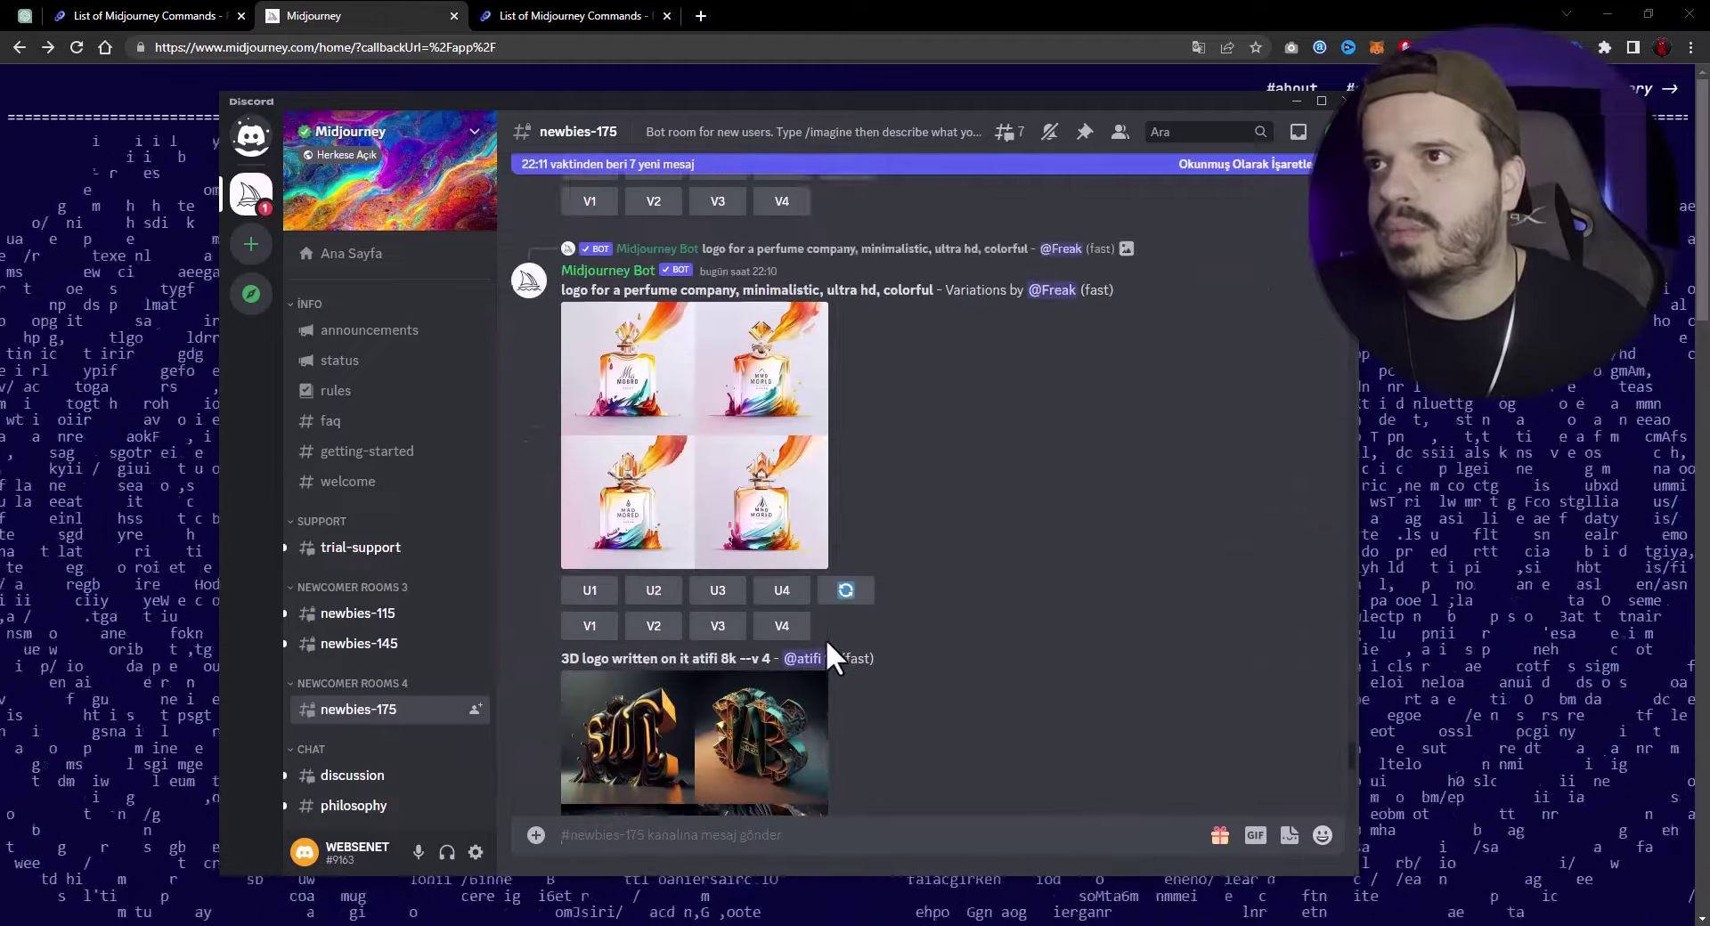
pyautogui.scroll(-8, 817, 647)
pyautogui.scroll(-15, 818, 653)
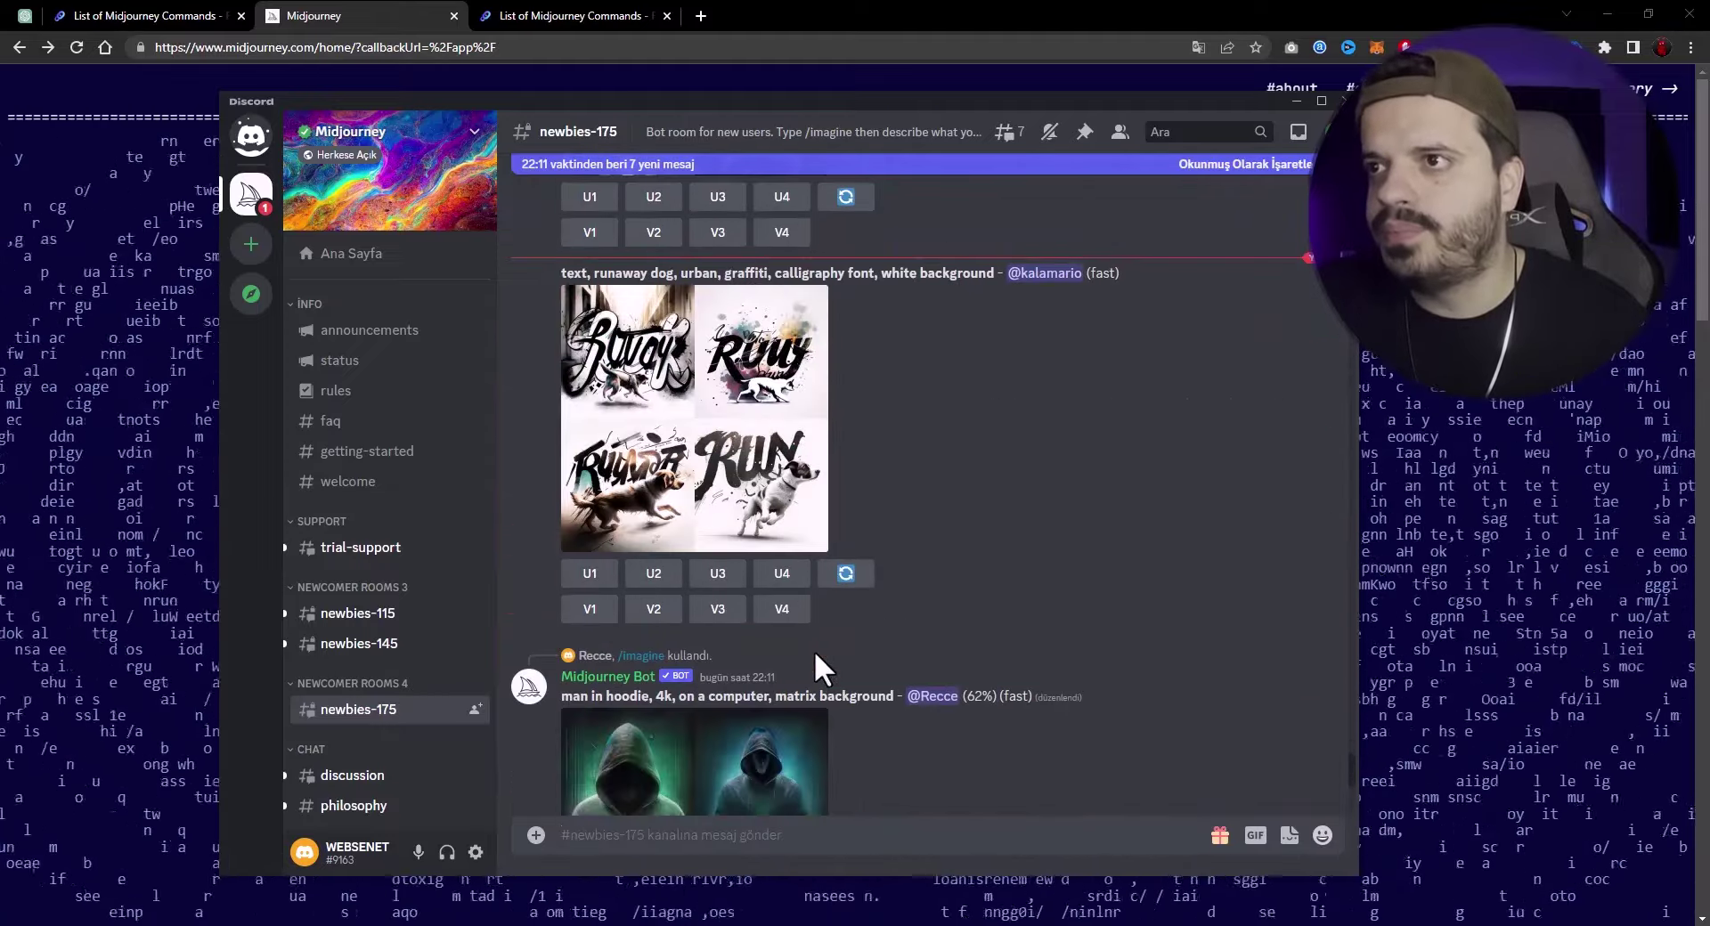
pyautogui.scroll(-3, 816, 663)
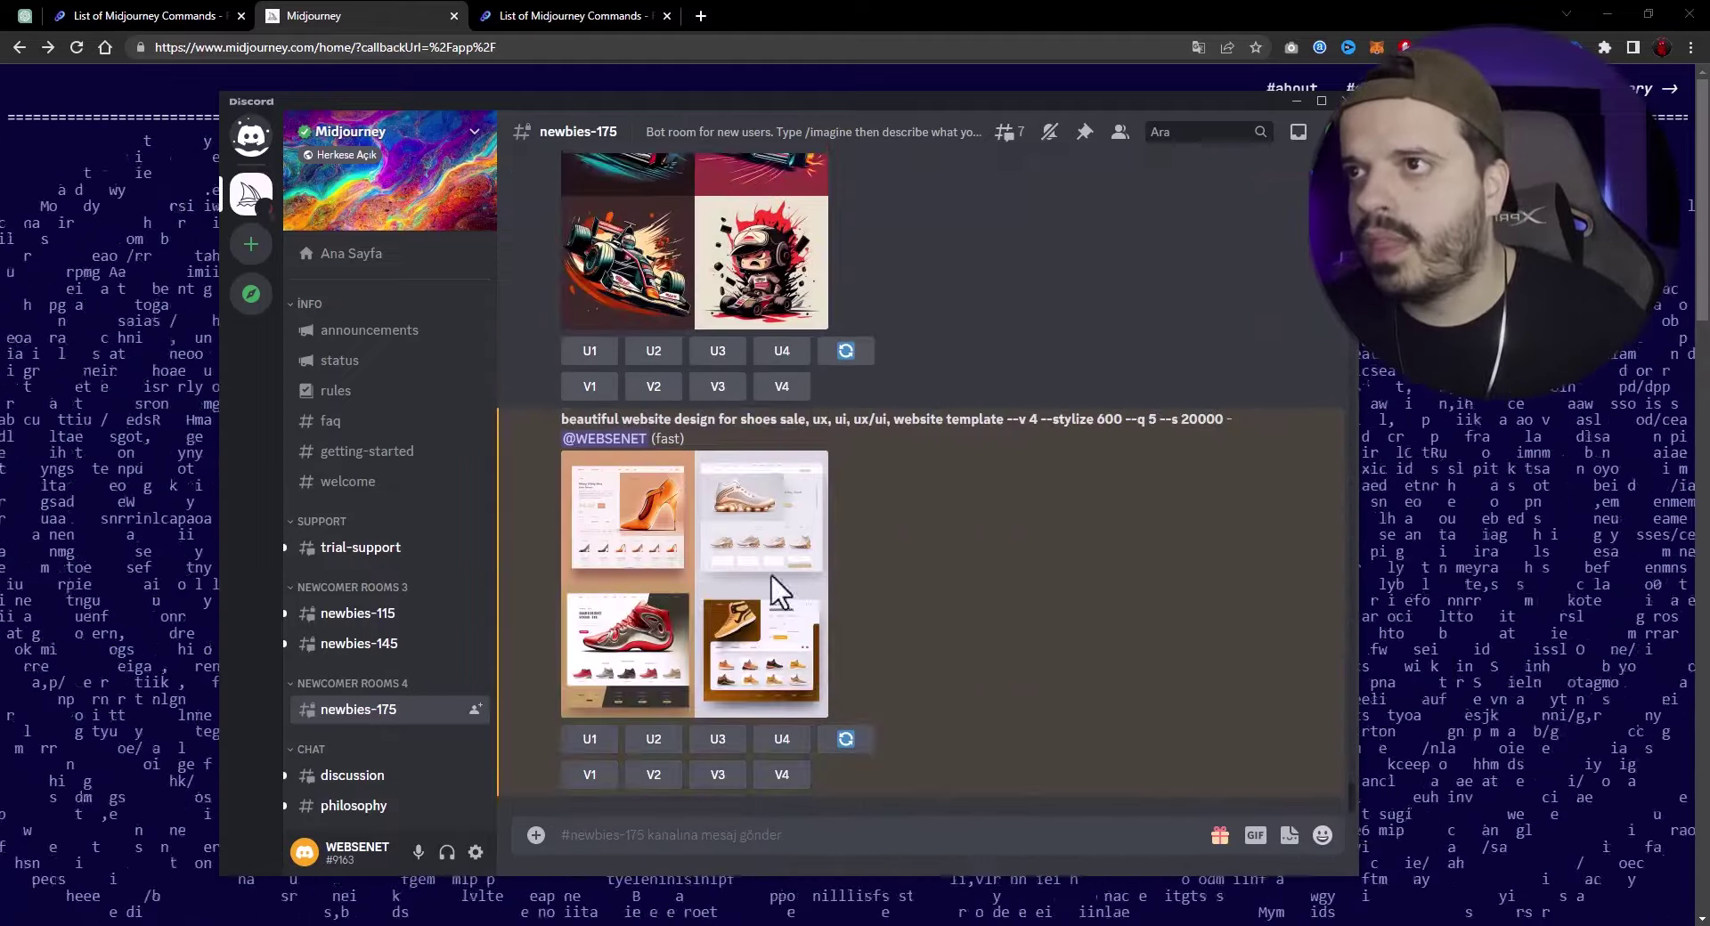
pyautogui.click(695, 490)
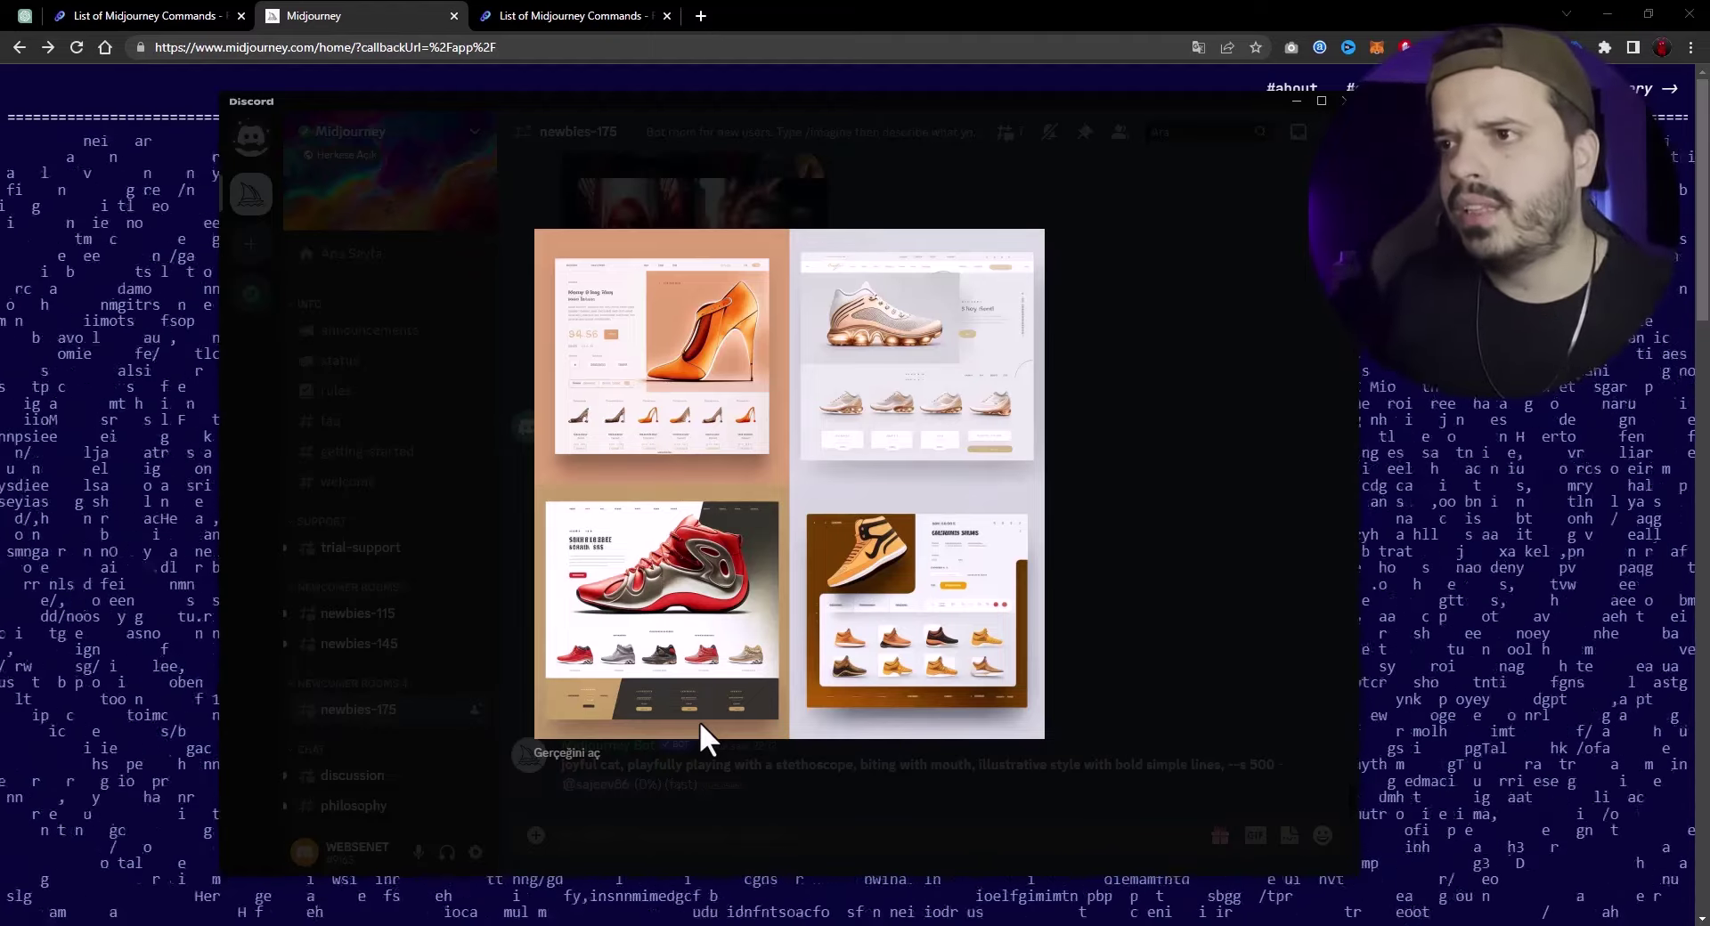
pyautogui.press('Escape')
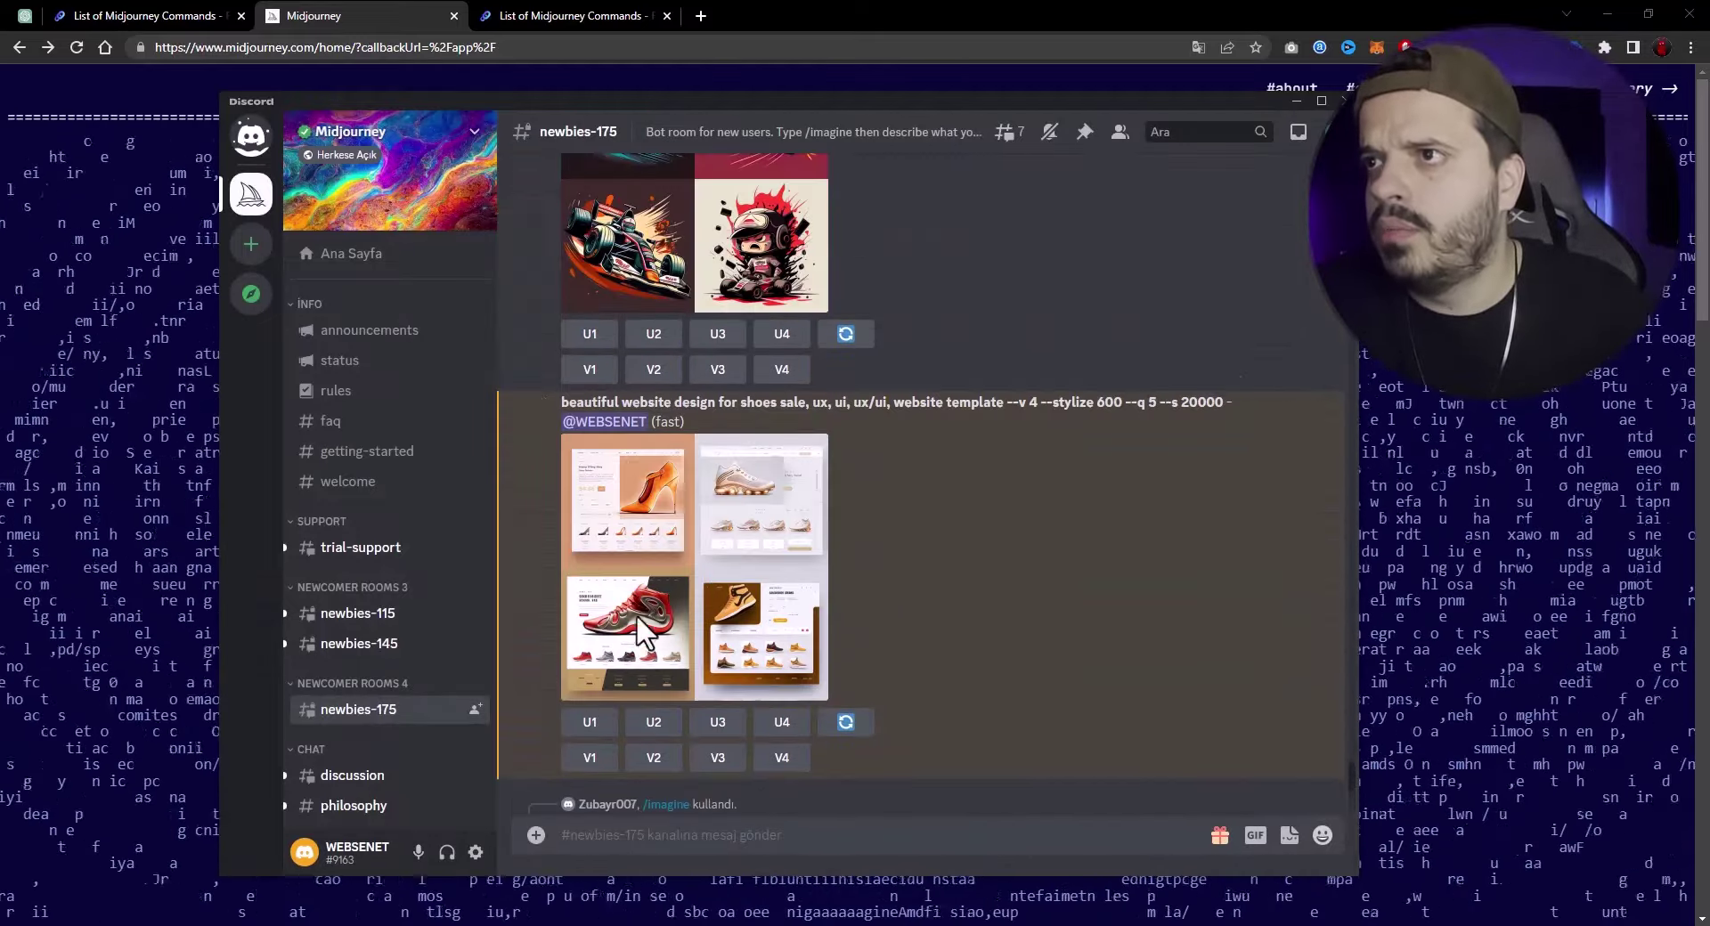
# Open the original image of the four shoe website designs in the browser and view it at full size.
pyautogui.click(650, 672)
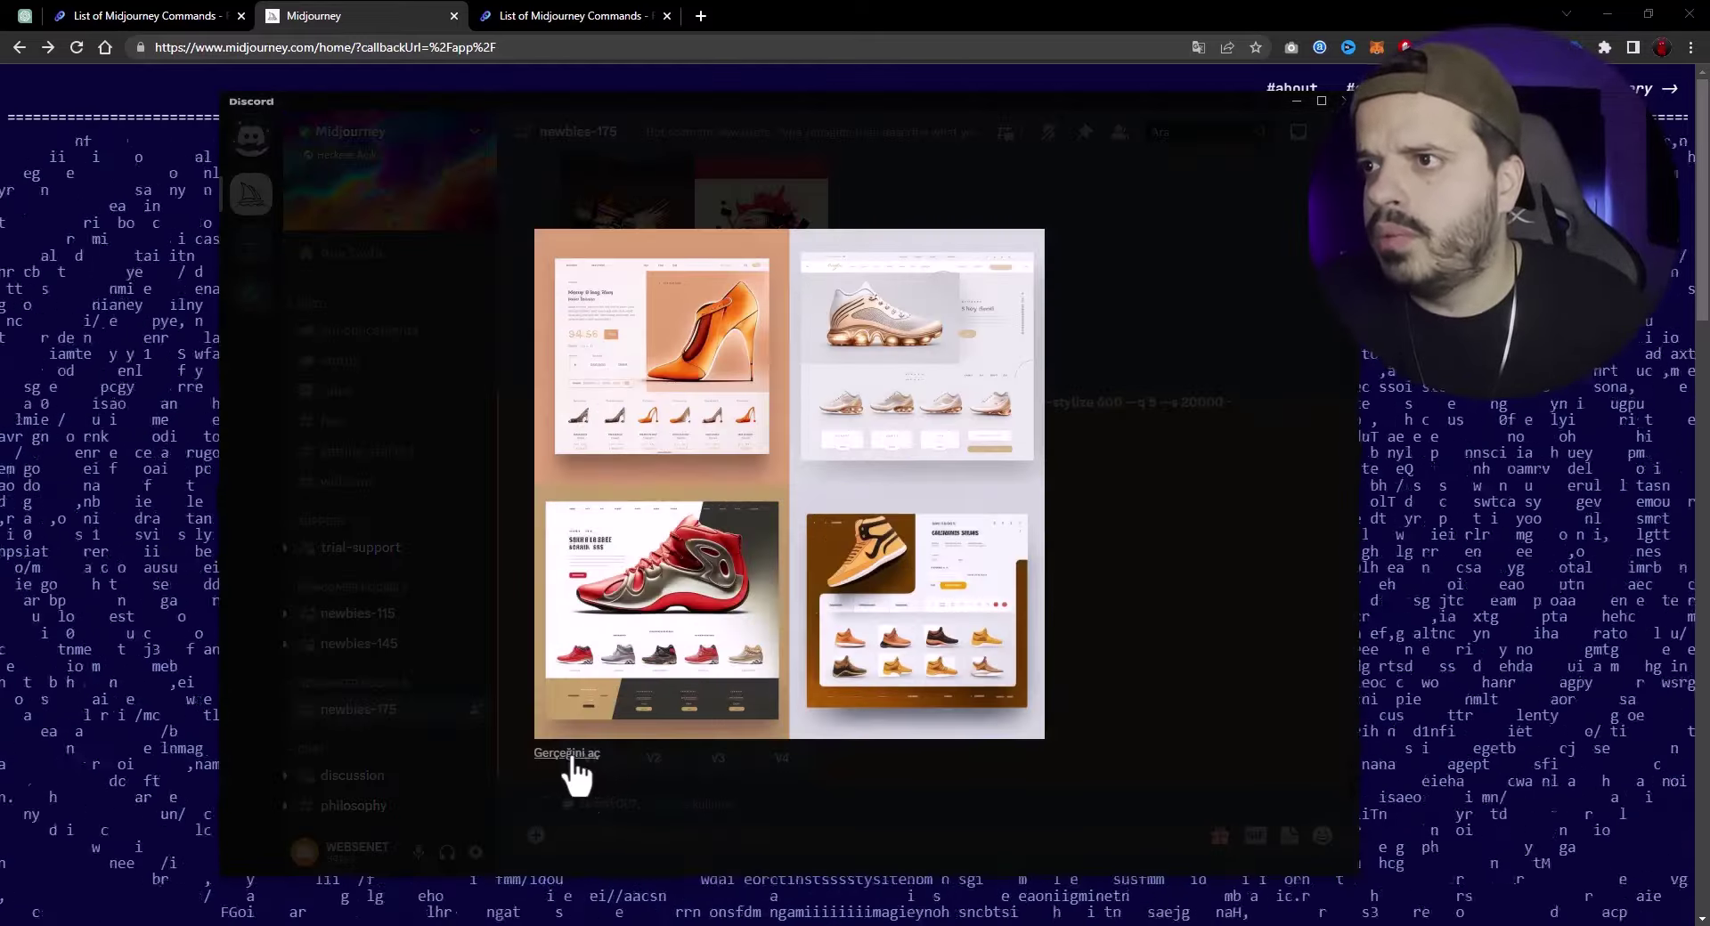
pyautogui.click(570, 764)
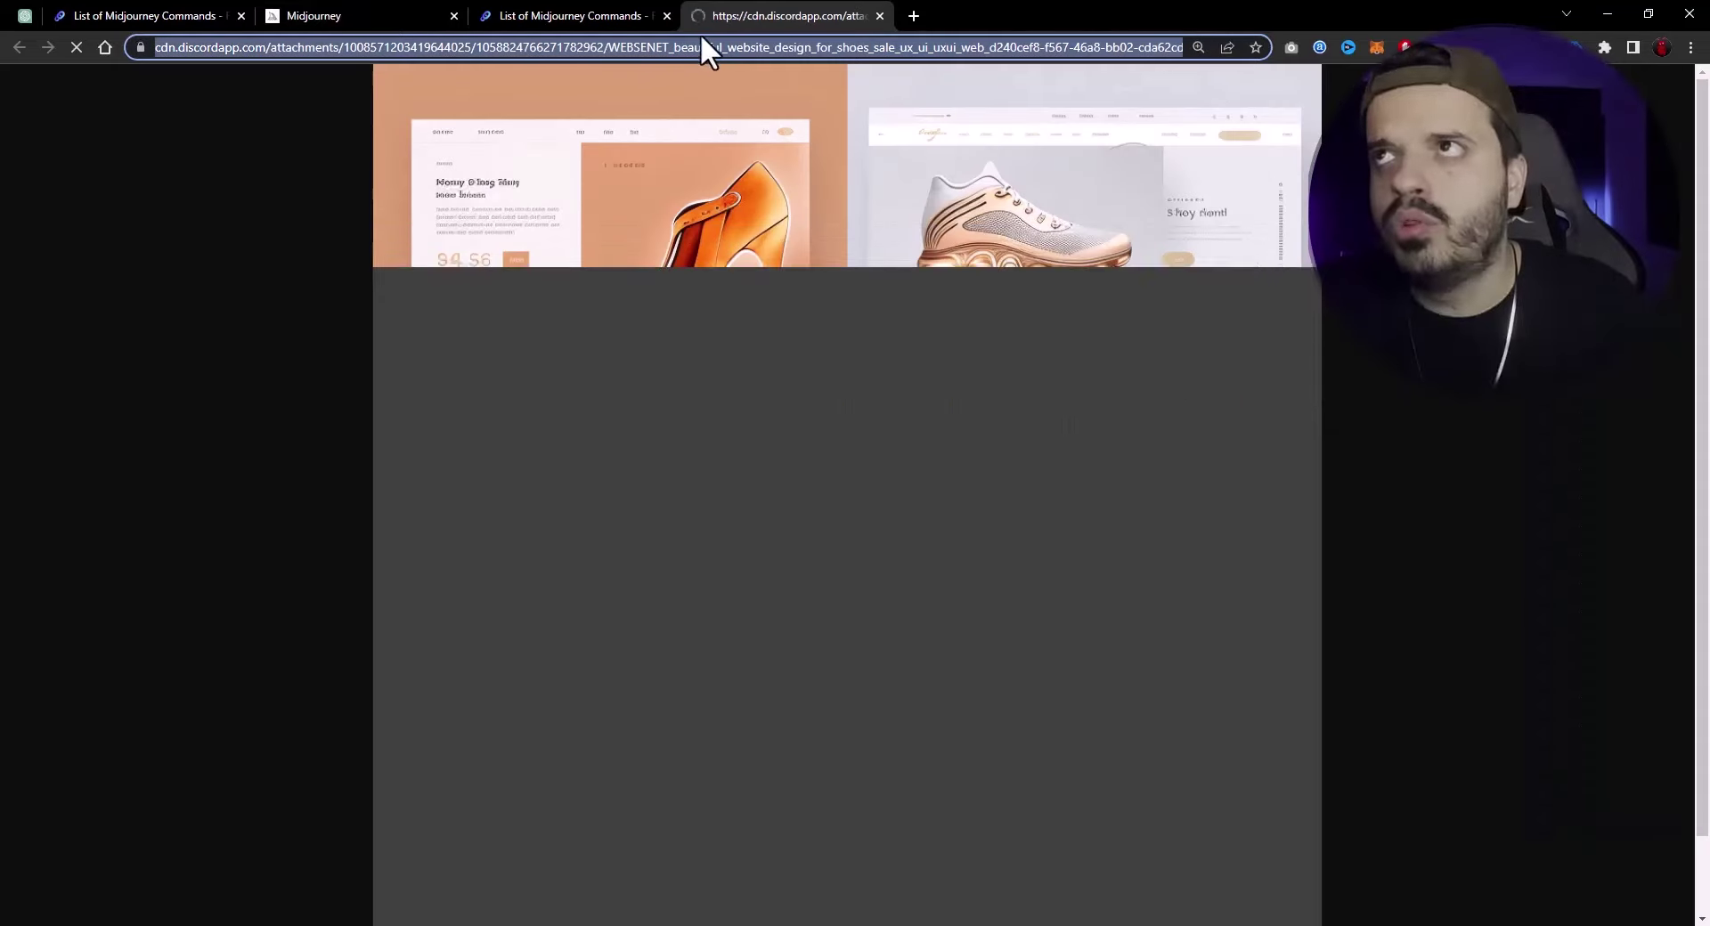
pyautogui.click(862, 657)
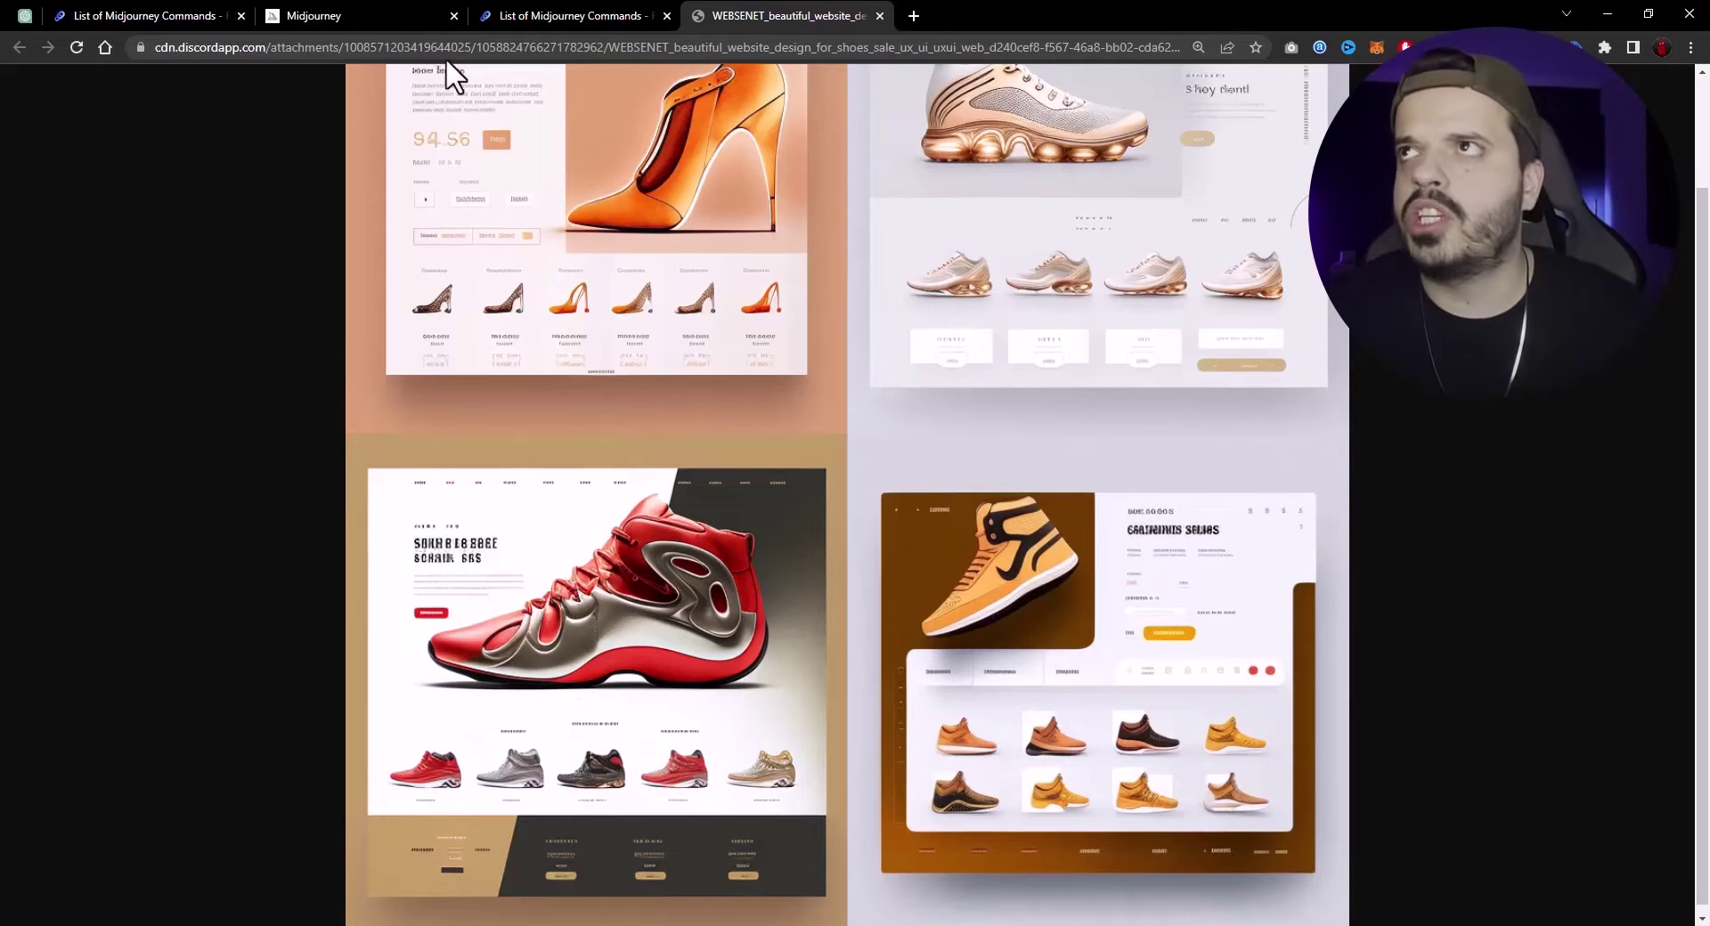
pyautogui.click(532, 20)
pyautogui.click(711, 19)
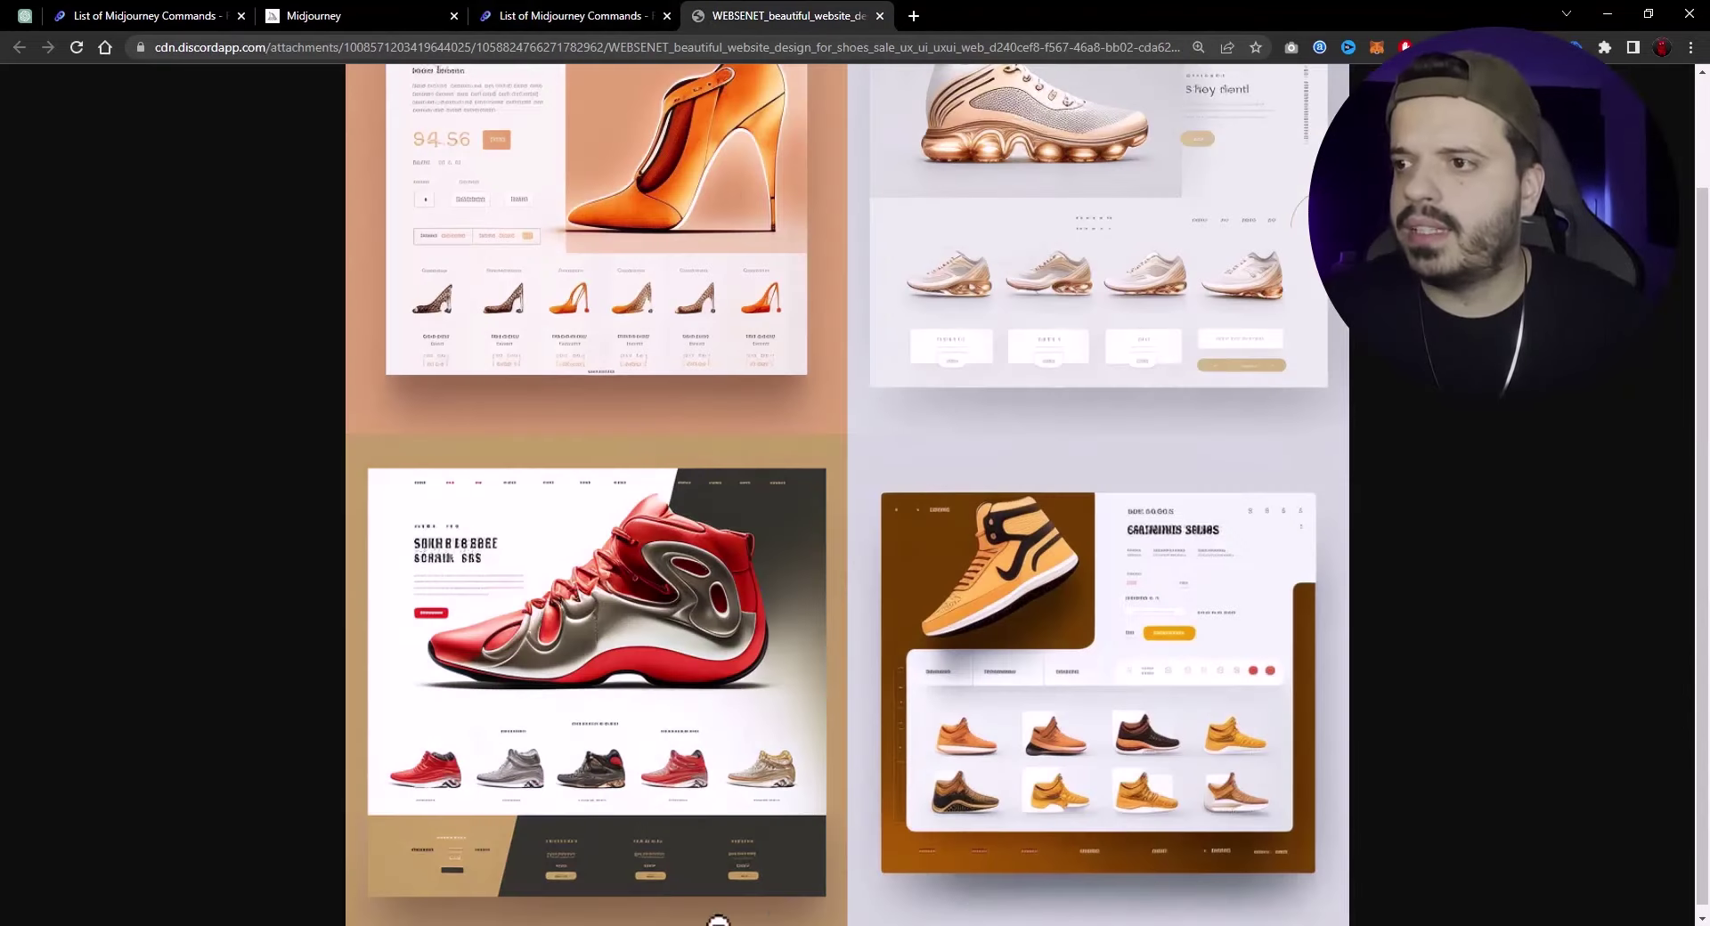
# Switch back to Discord, close the image preview and request variations of the first shoe website design.
pyautogui.hotkey('alt', 'Tab')
pyautogui.click(1113, 735)
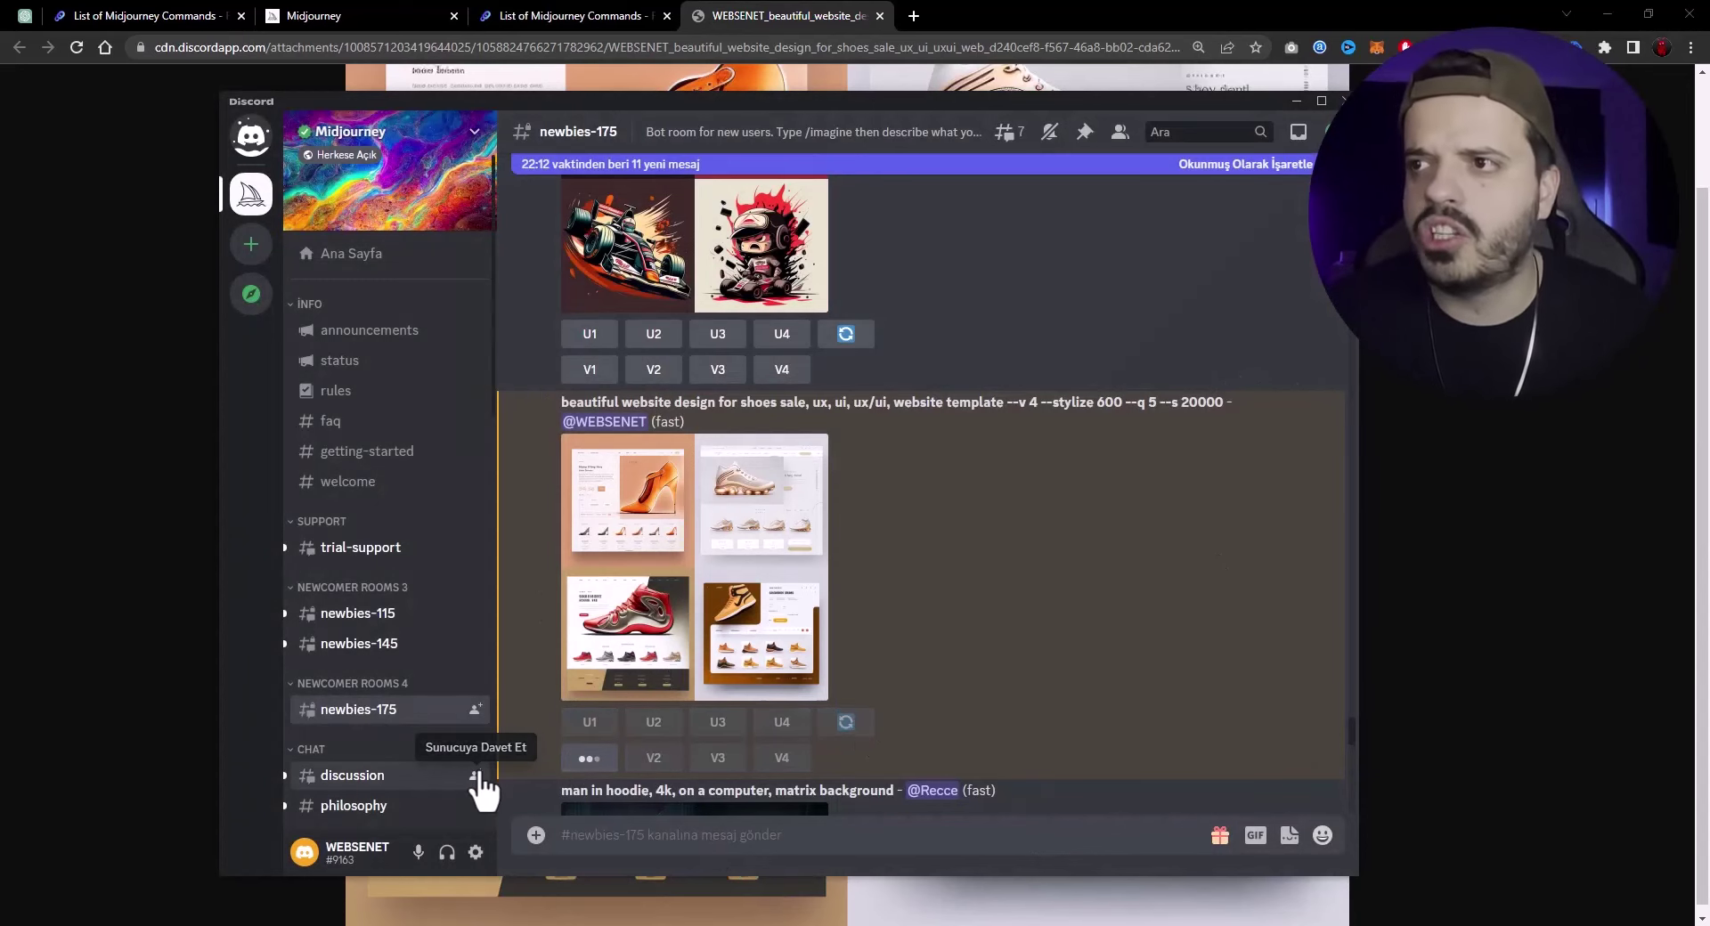
pyautogui.scroll(-9, 994, 684)
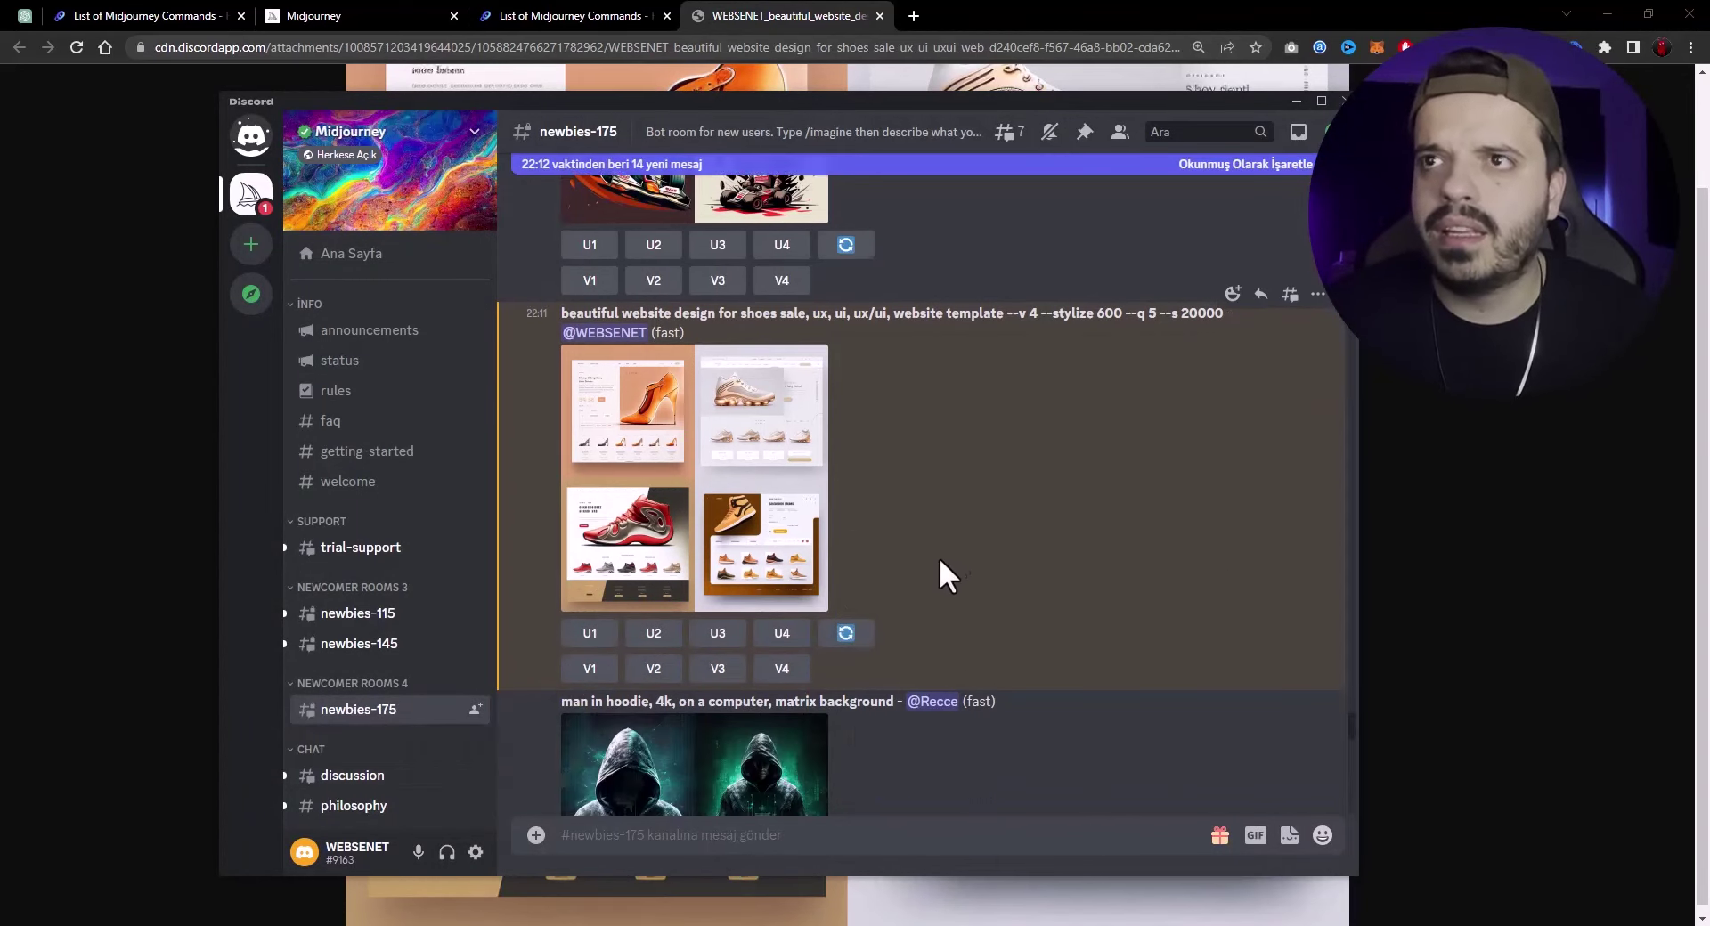
pyautogui.scroll(4, 853, 638)
pyautogui.scroll(4, 835, 613)
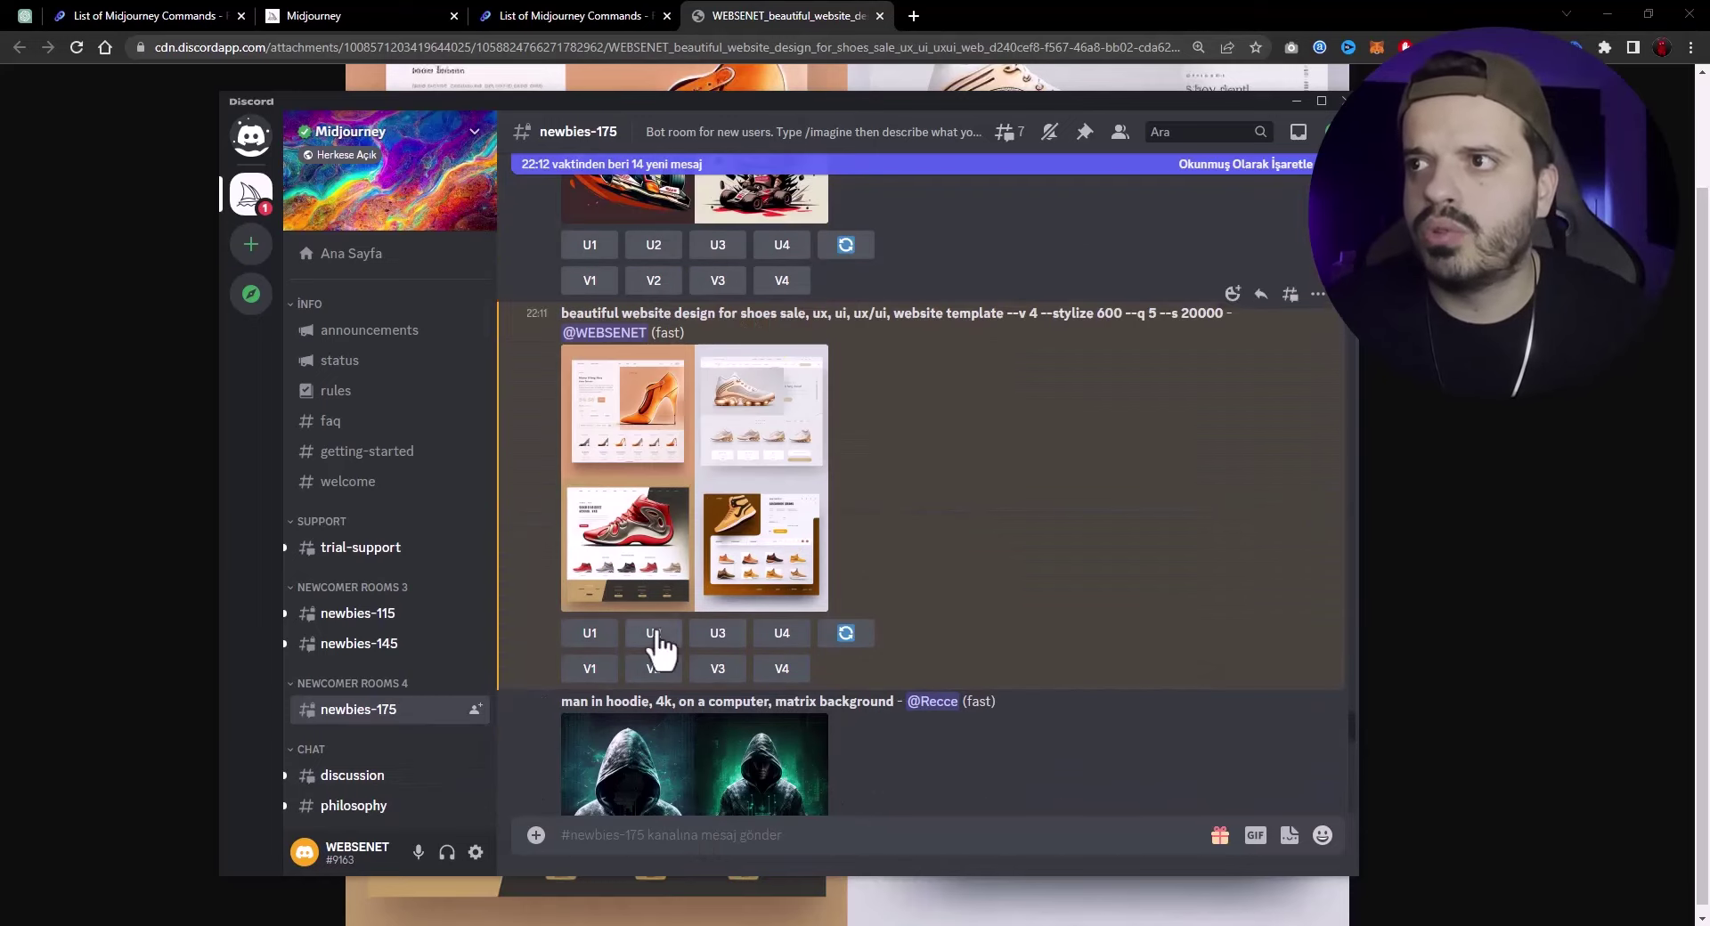
pyautogui.click(586, 670)
# Examine the progress and prompt of the newly requested variations of the first shoe design in the channel.
pyautogui.scroll(-15, 859, 721)
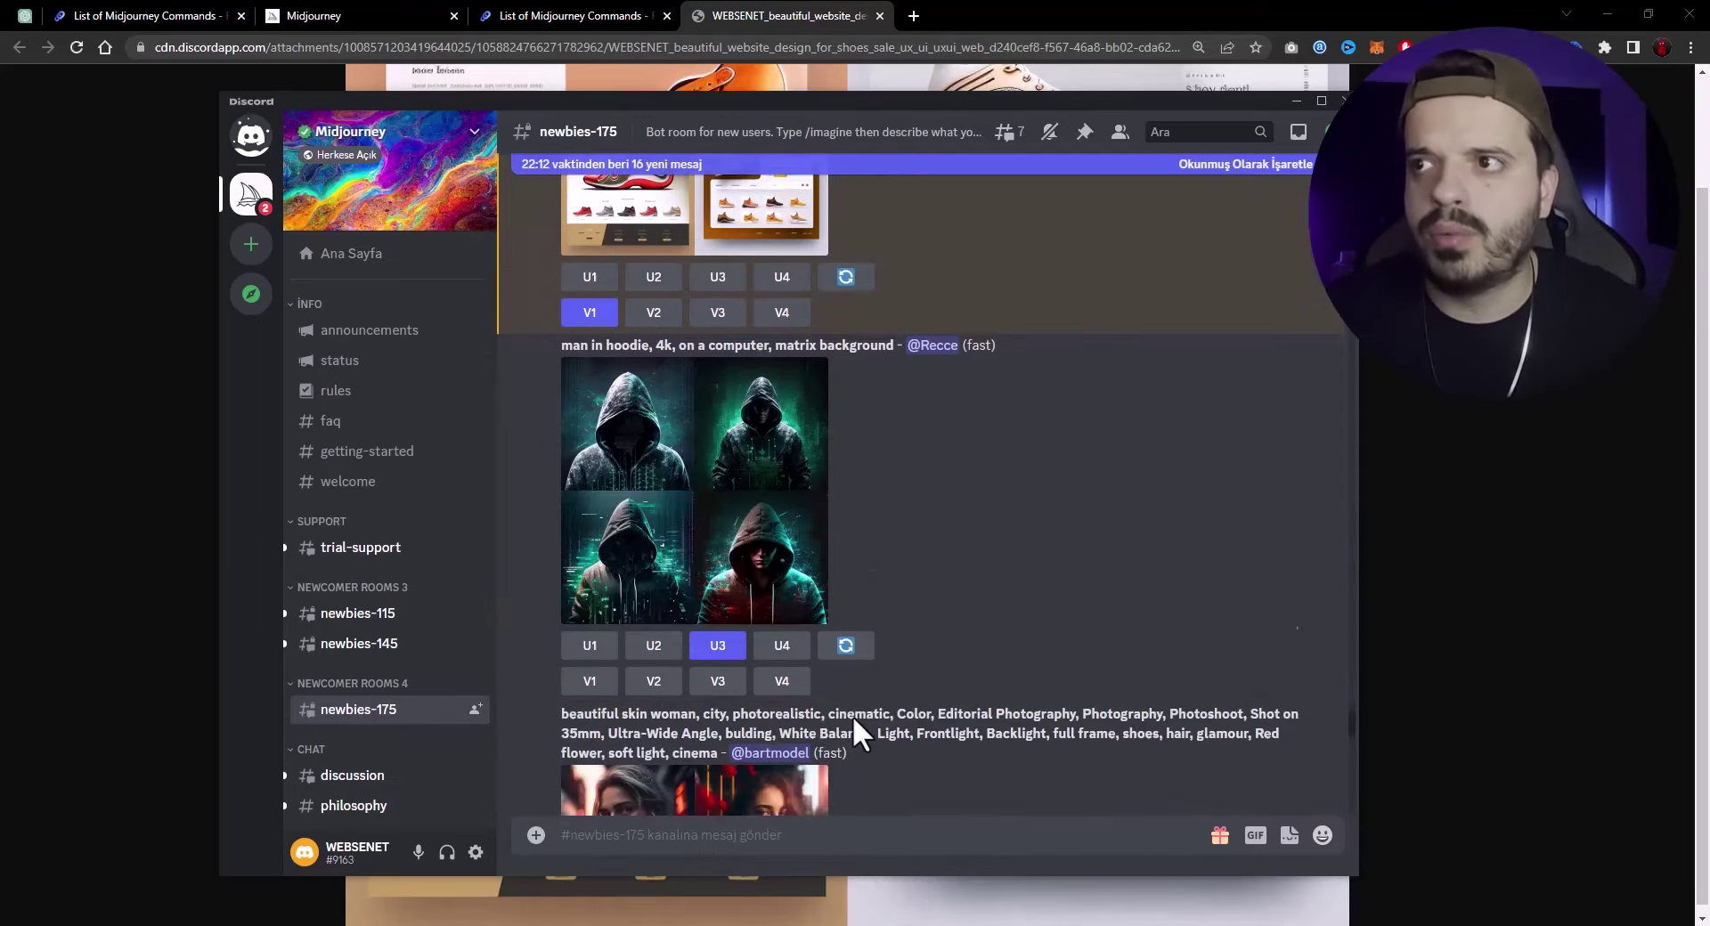
pyautogui.scroll(-10, 833, 746)
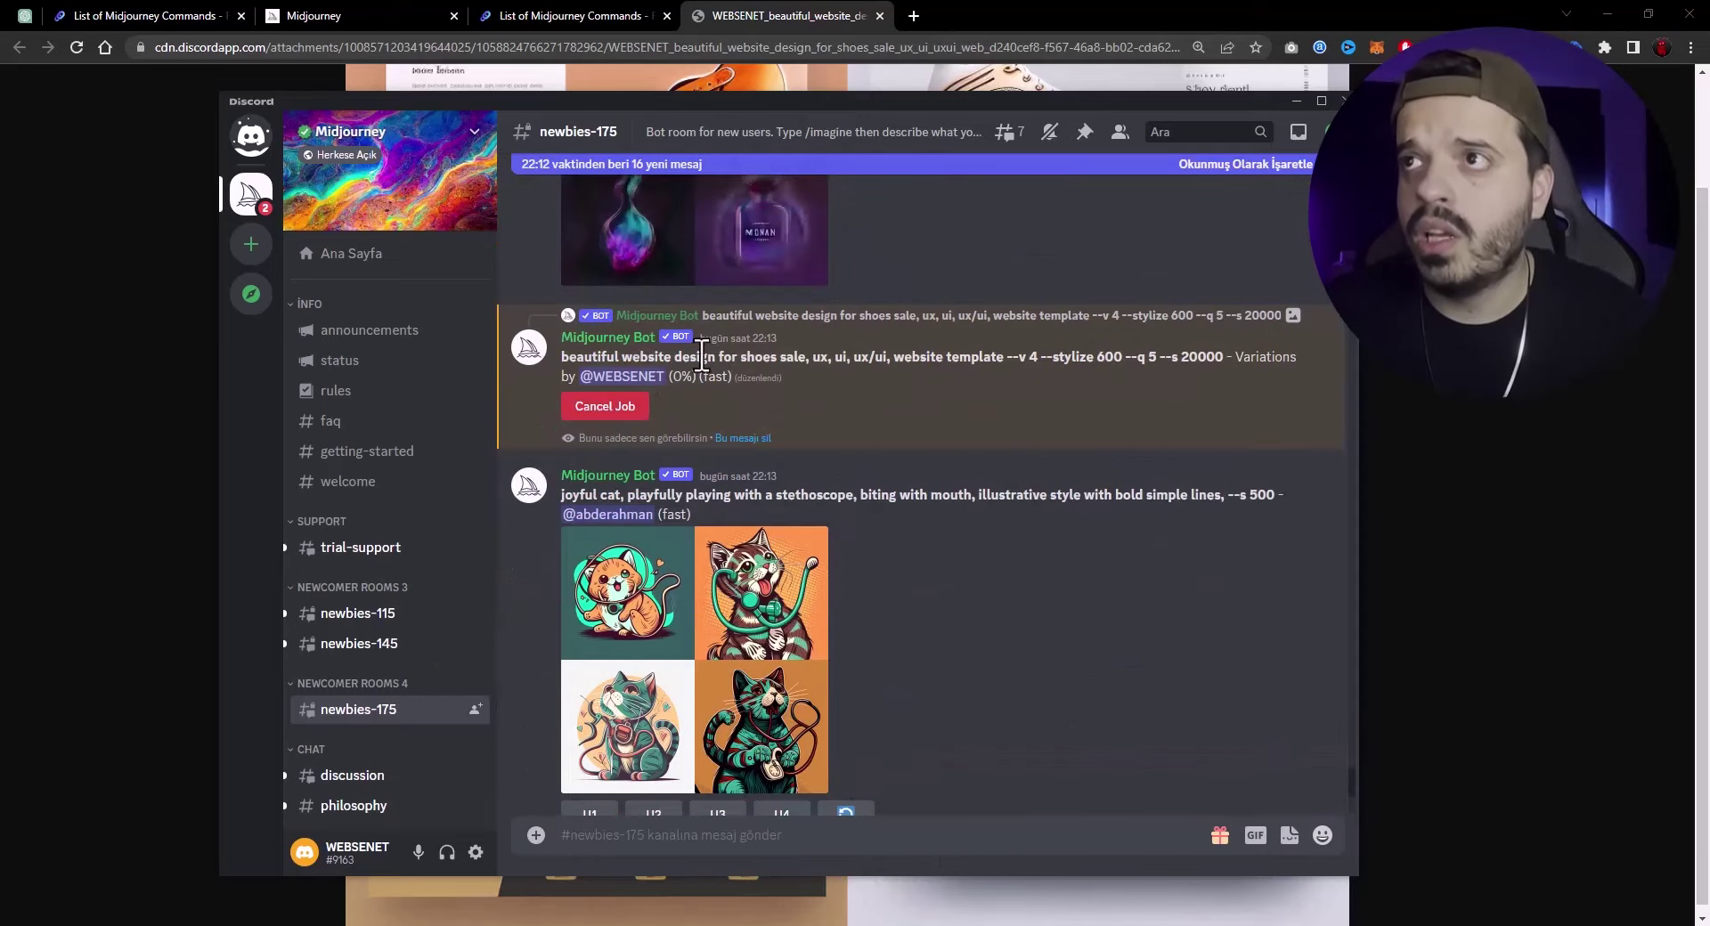
pyautogui.moveTo(660, 357); pyautogui.dragTo(994, 361)
pyautogui.click(1176, 357)
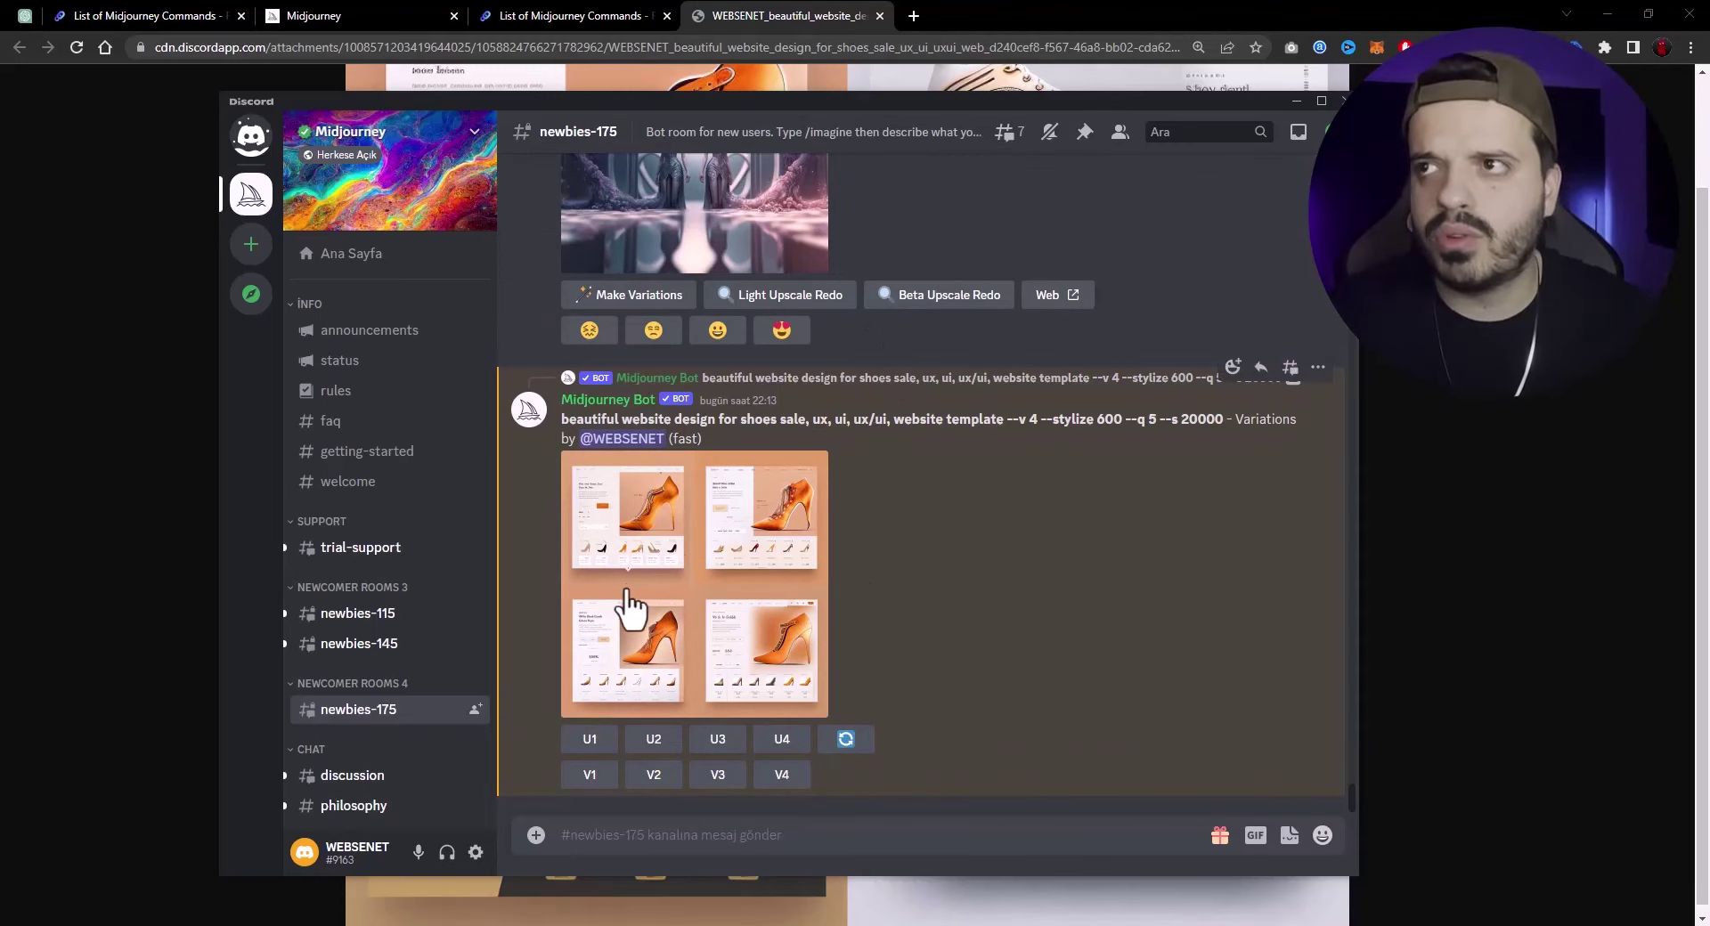
pyautogui.scroll(7, 829, 618)
pyautogui.scroll(-15, 828, 618)
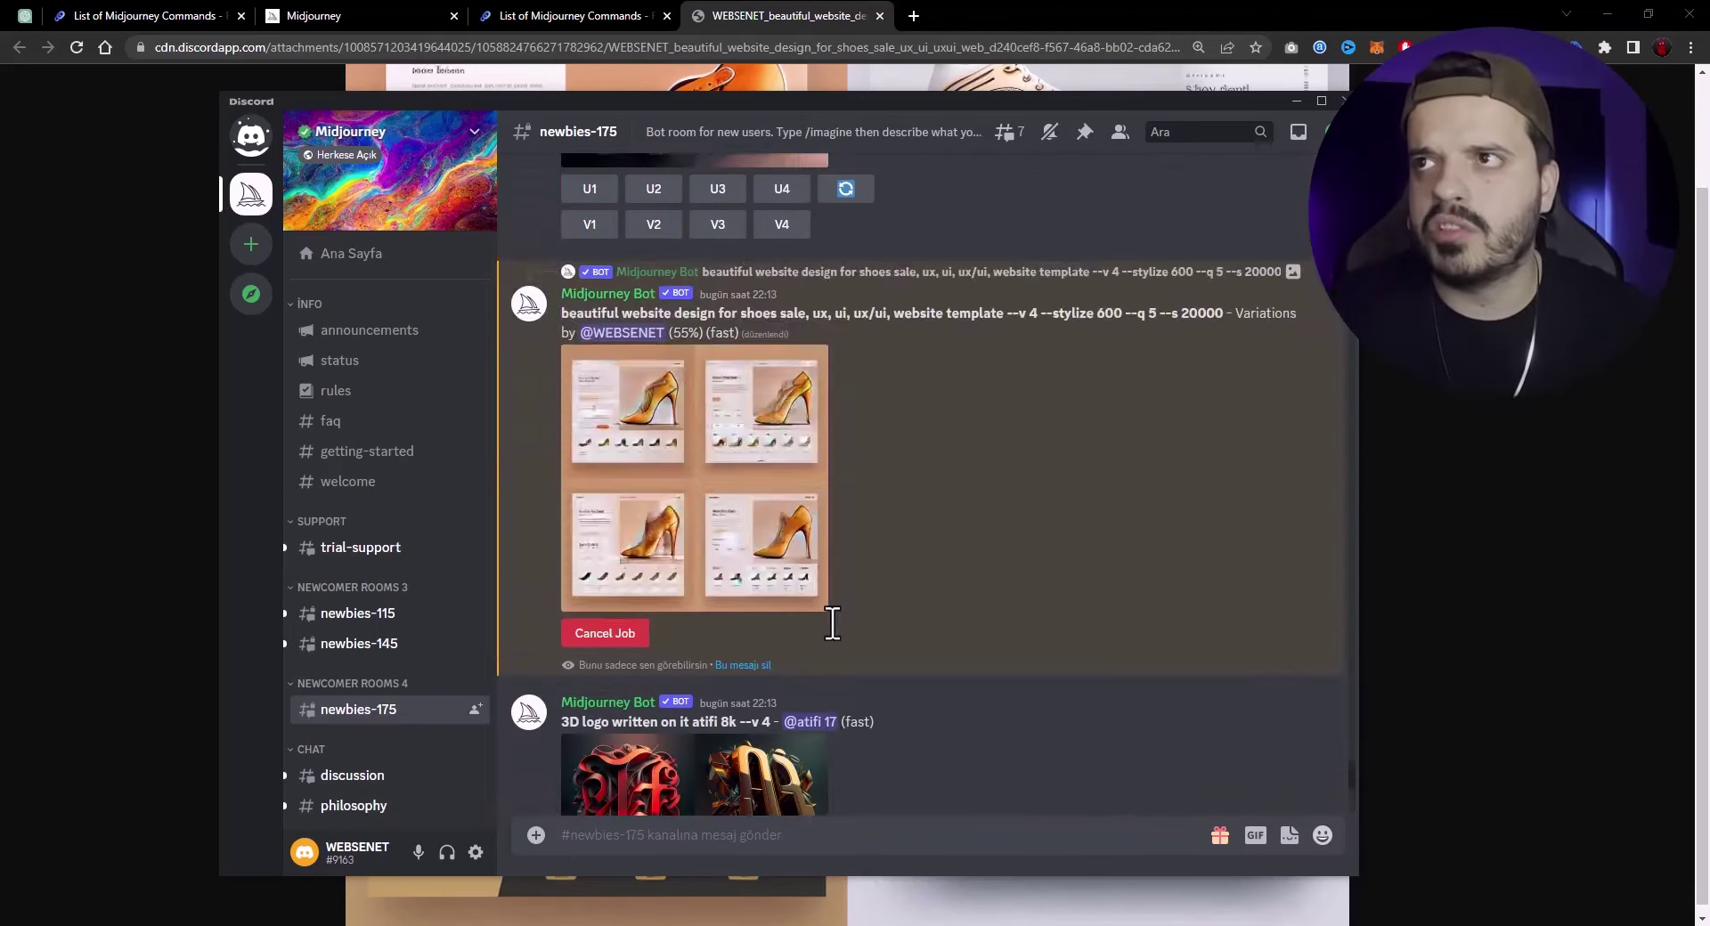
# Request variations of the third design, the red sneaker page, from the original four-design grid.
pyautogui.scroll(10, 670, 604)
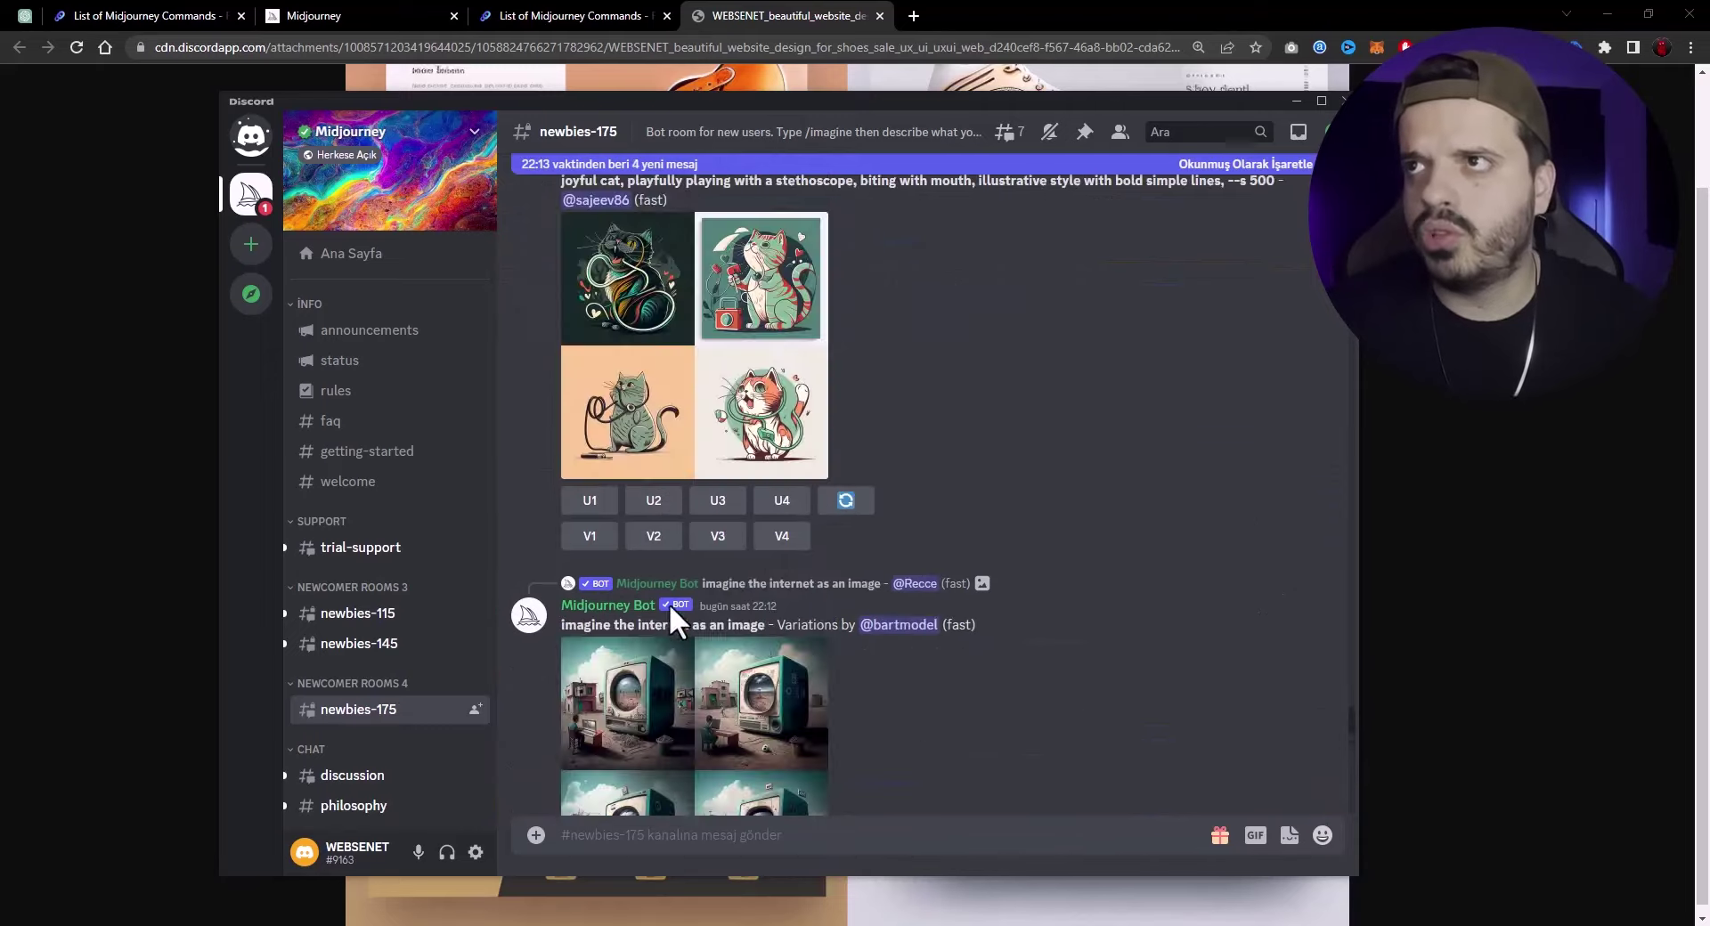
pyautogui.scroll(8, 671, 600)
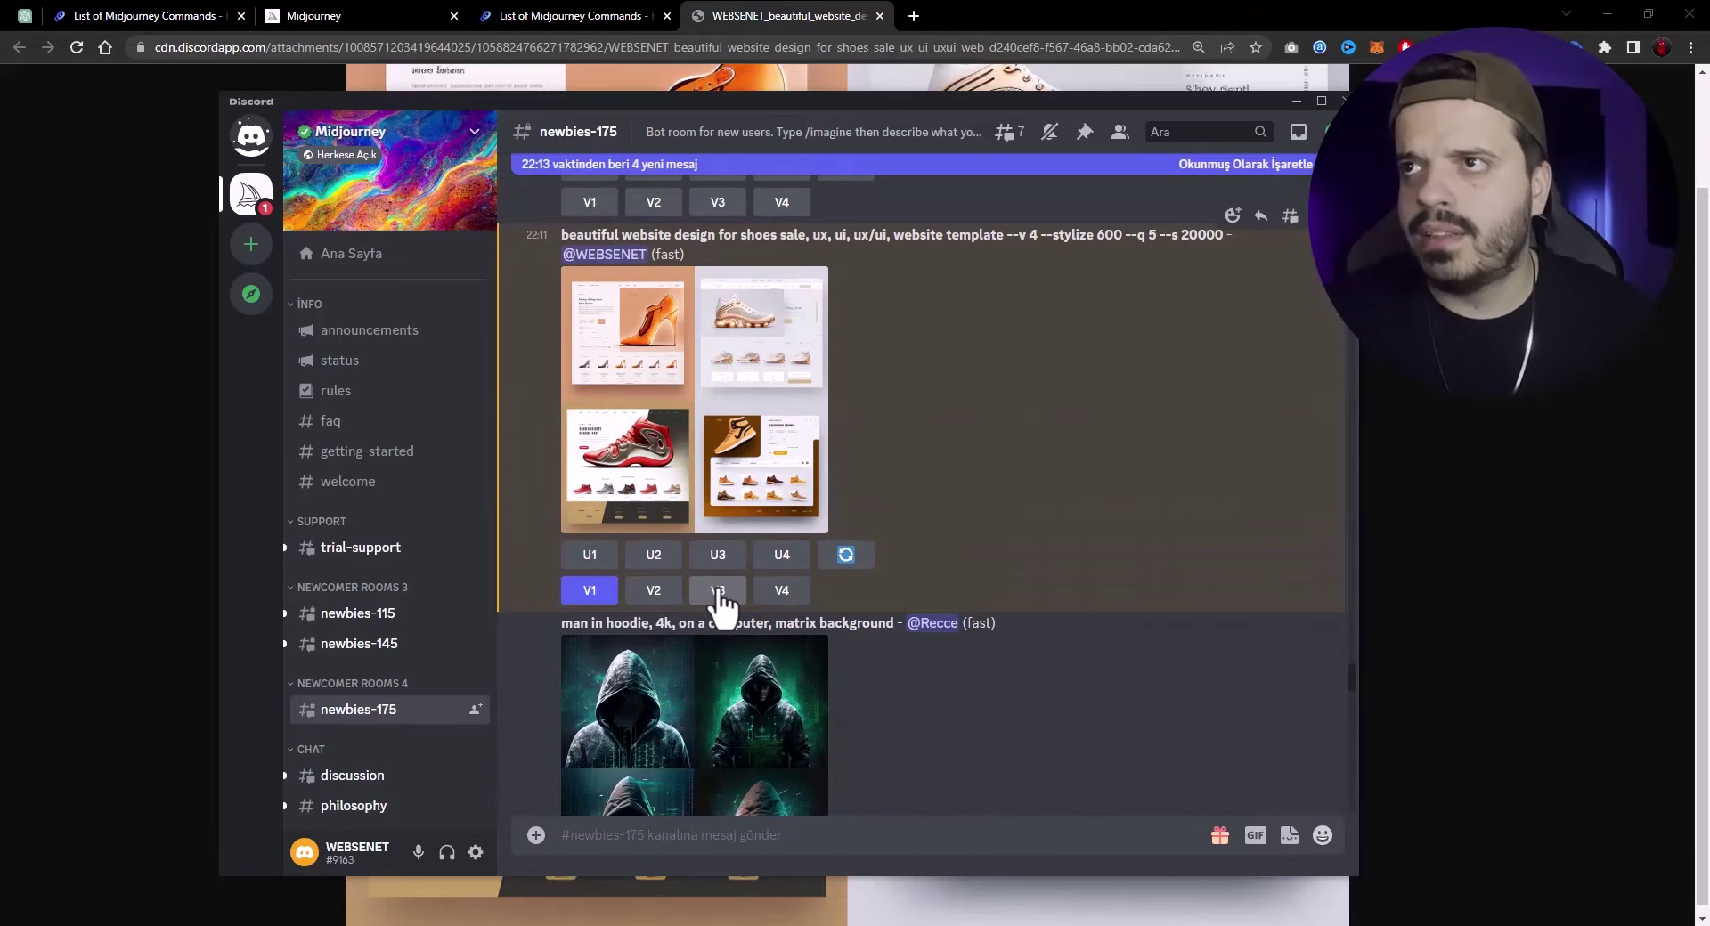
pyautogui.click(717, 592)
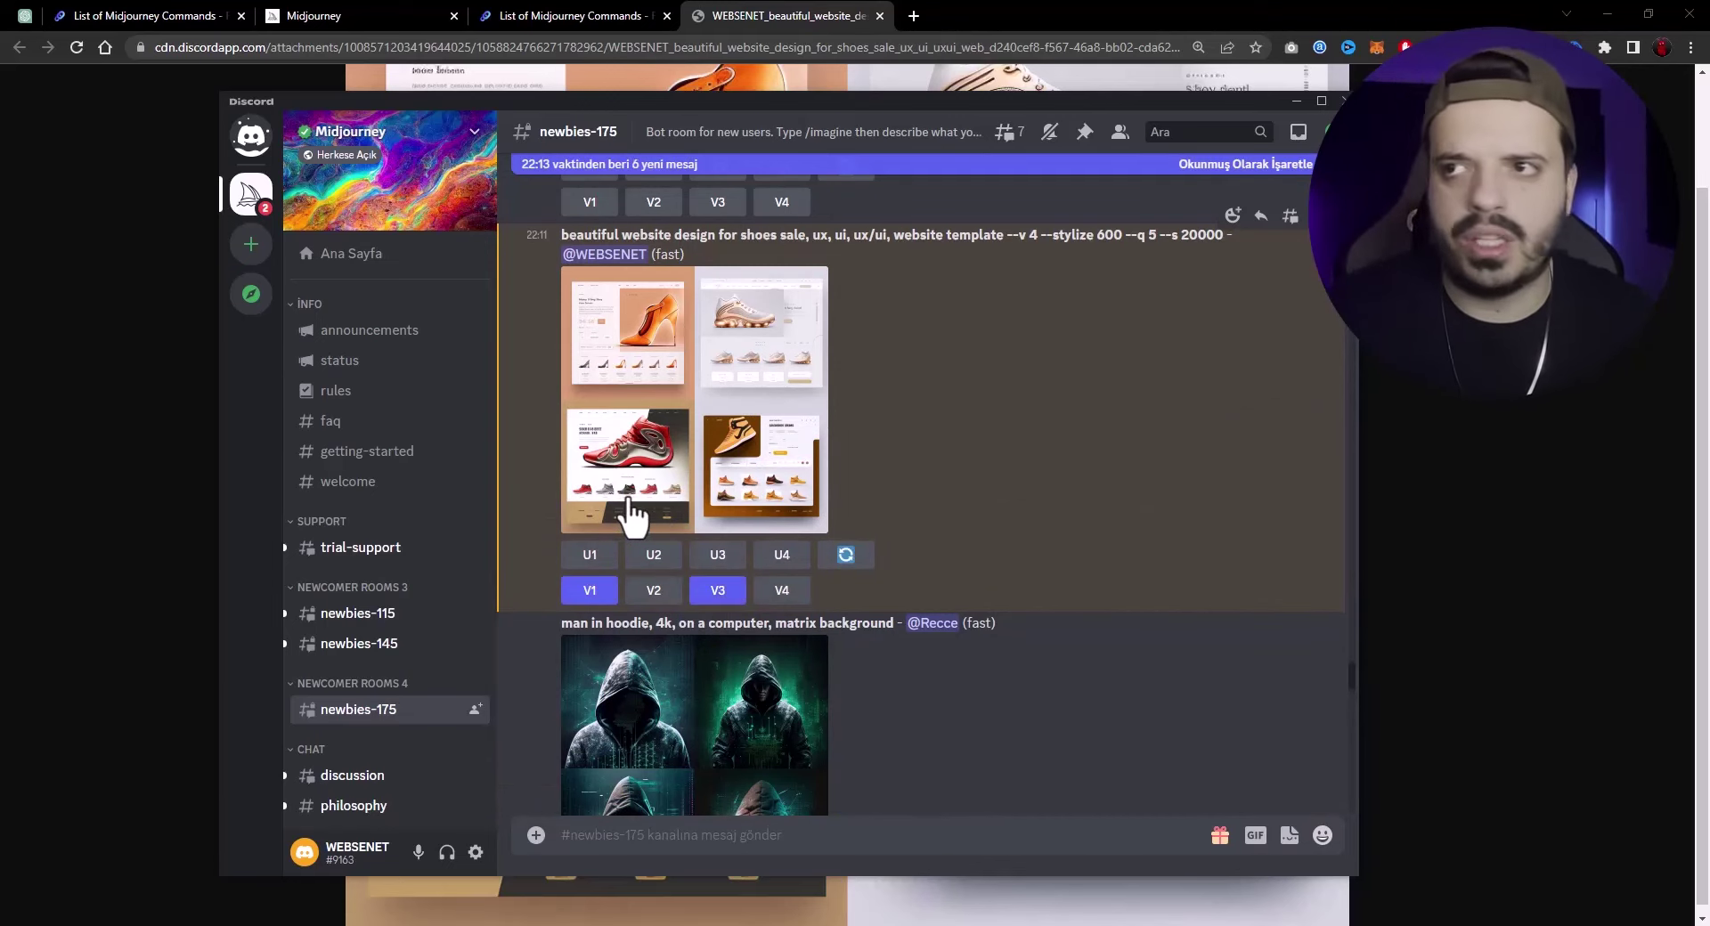
# Find the red sneaker variations still being generated and preview them enlarged, closing the preview again.
pyautogui.scroll(-15, 633, 516)
pyautogui.scroll(-20, 911, 488)
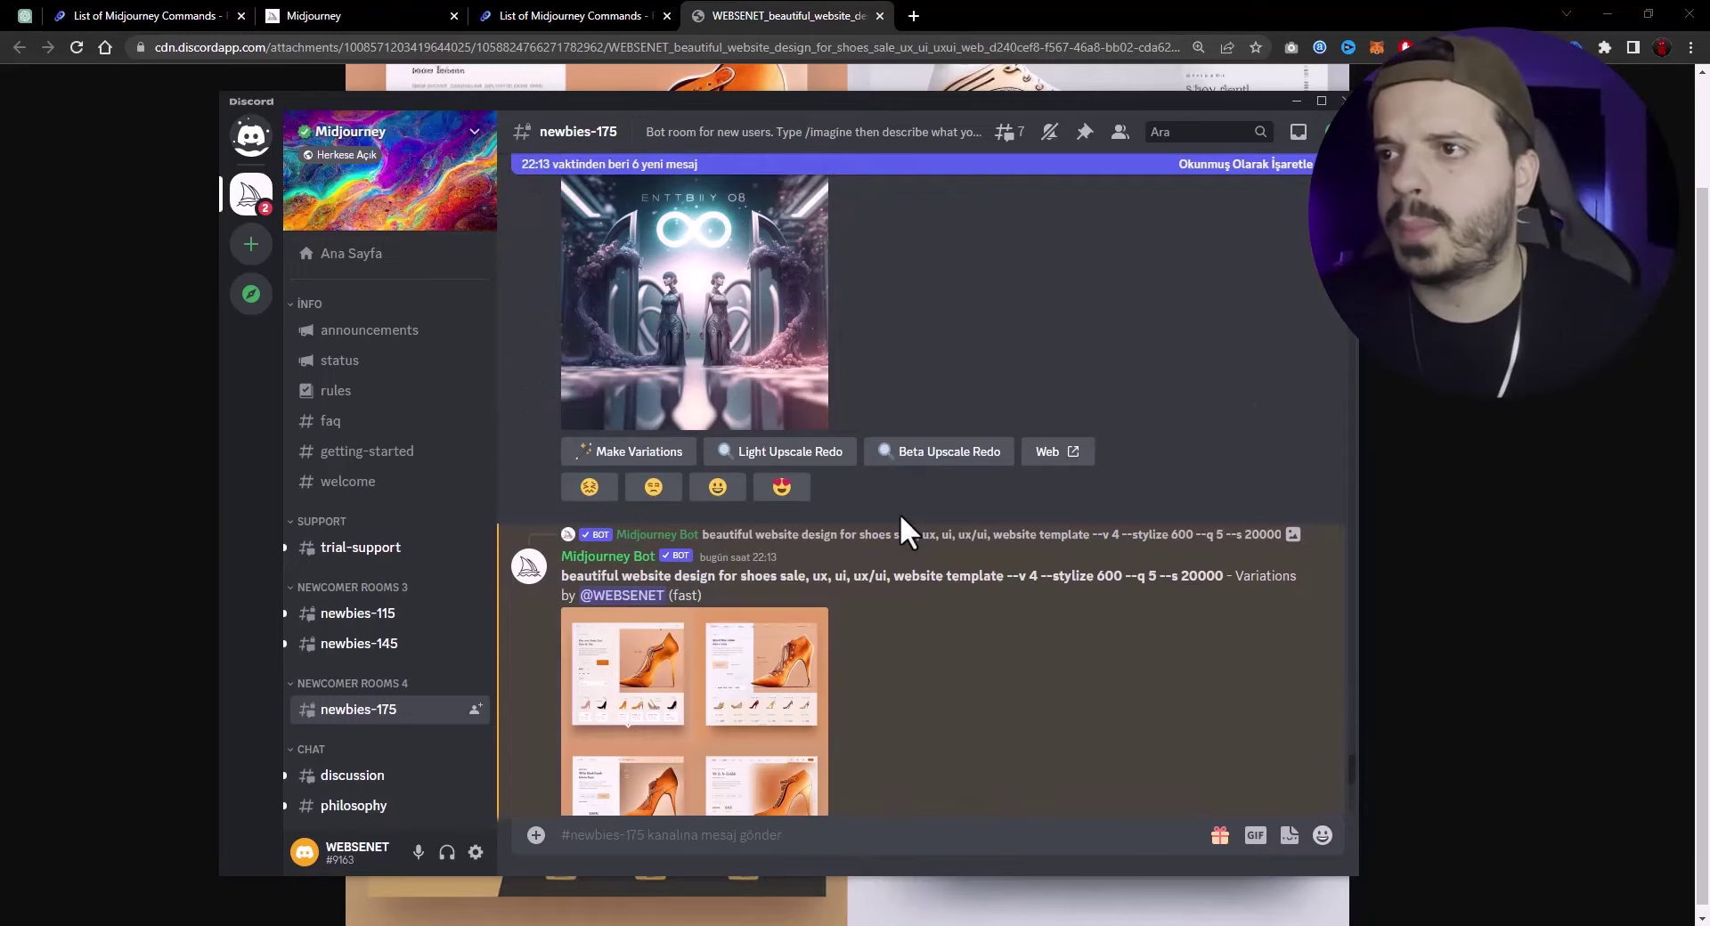
pyautogui.scroll(-10, 899, 515)
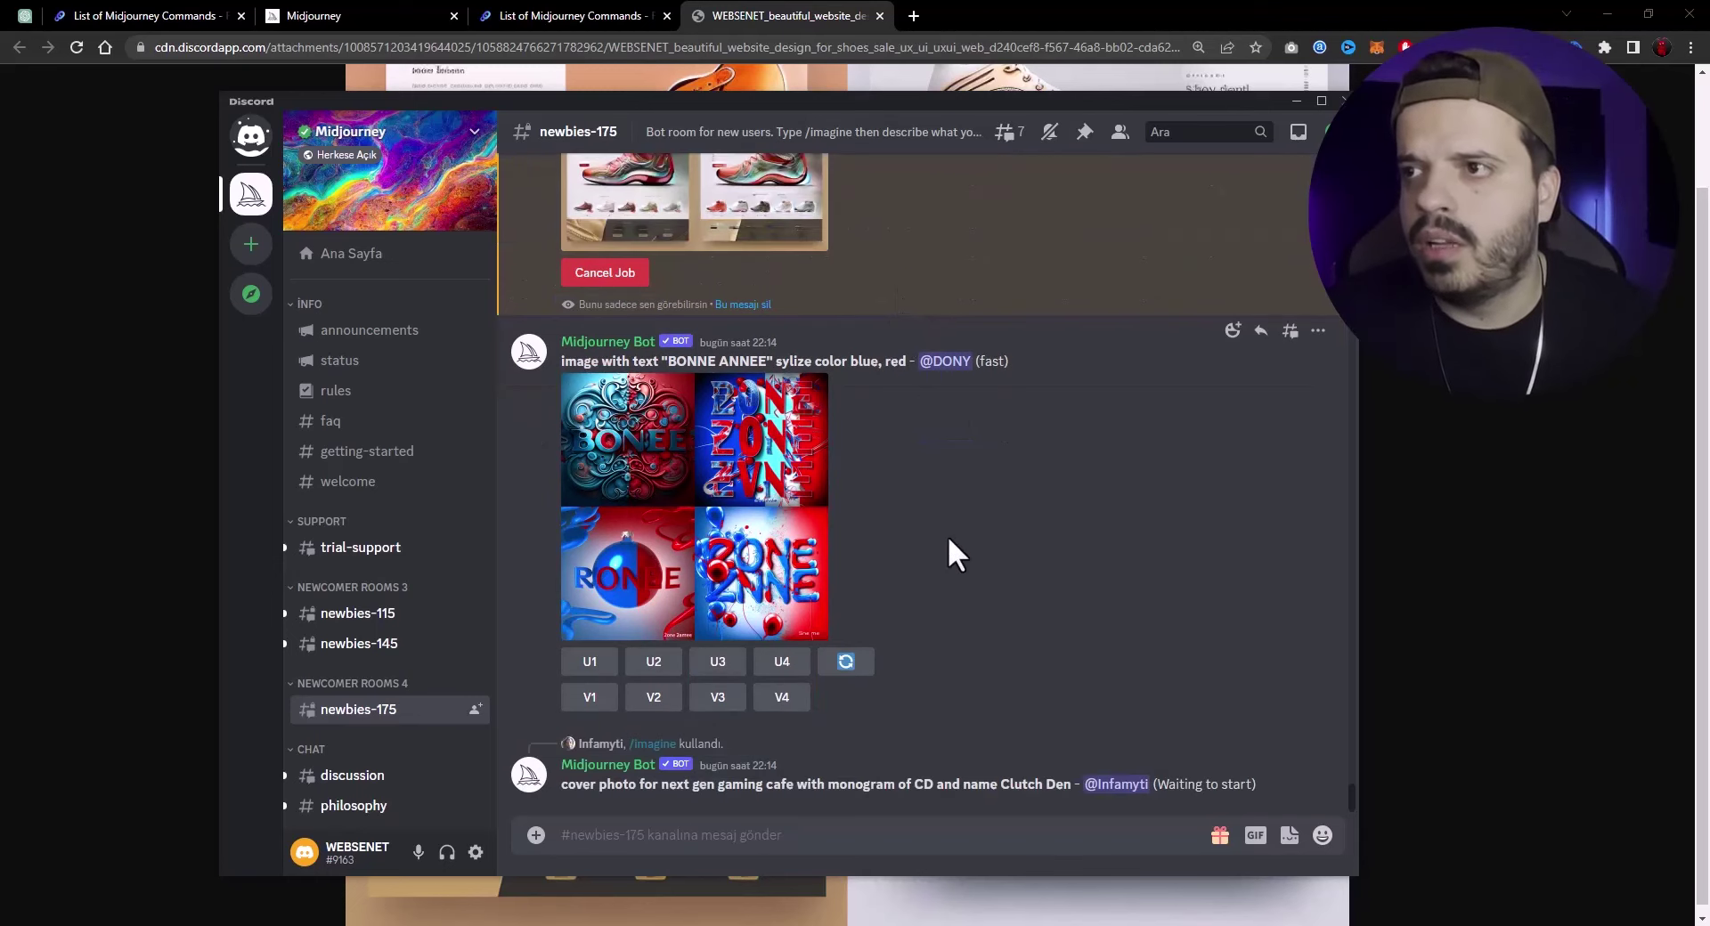
pyautogui.scroll(4, 802, 499)
pyautogui.click(783, 495)
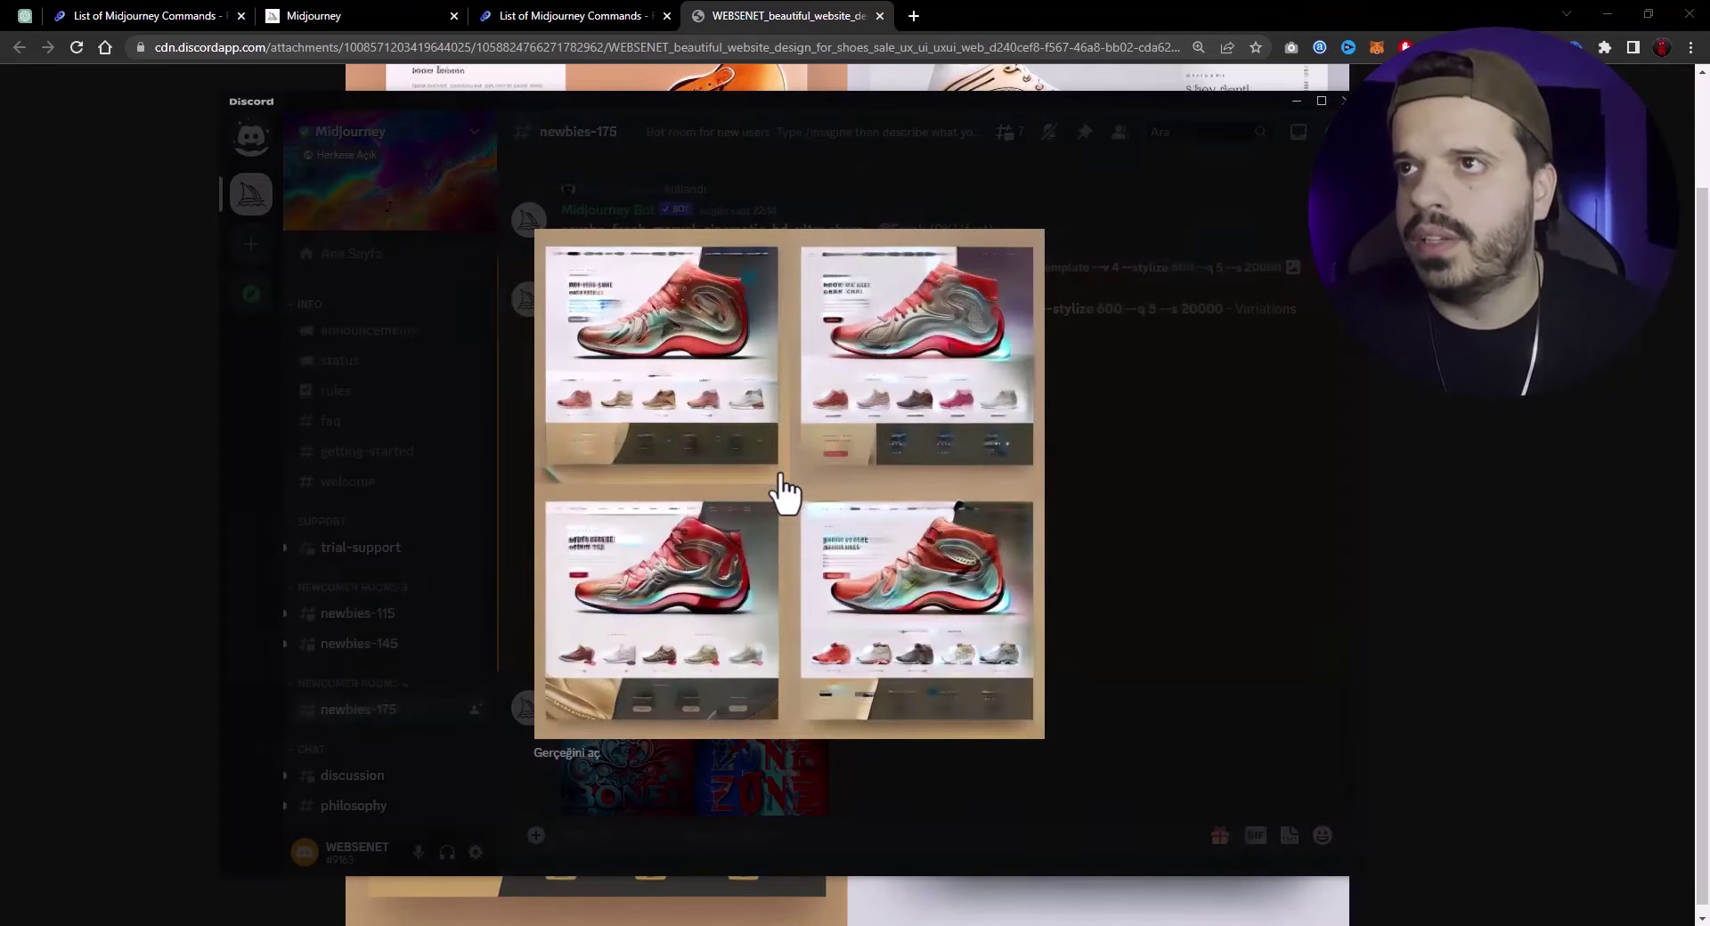
pyautogui.click(1126, 512)
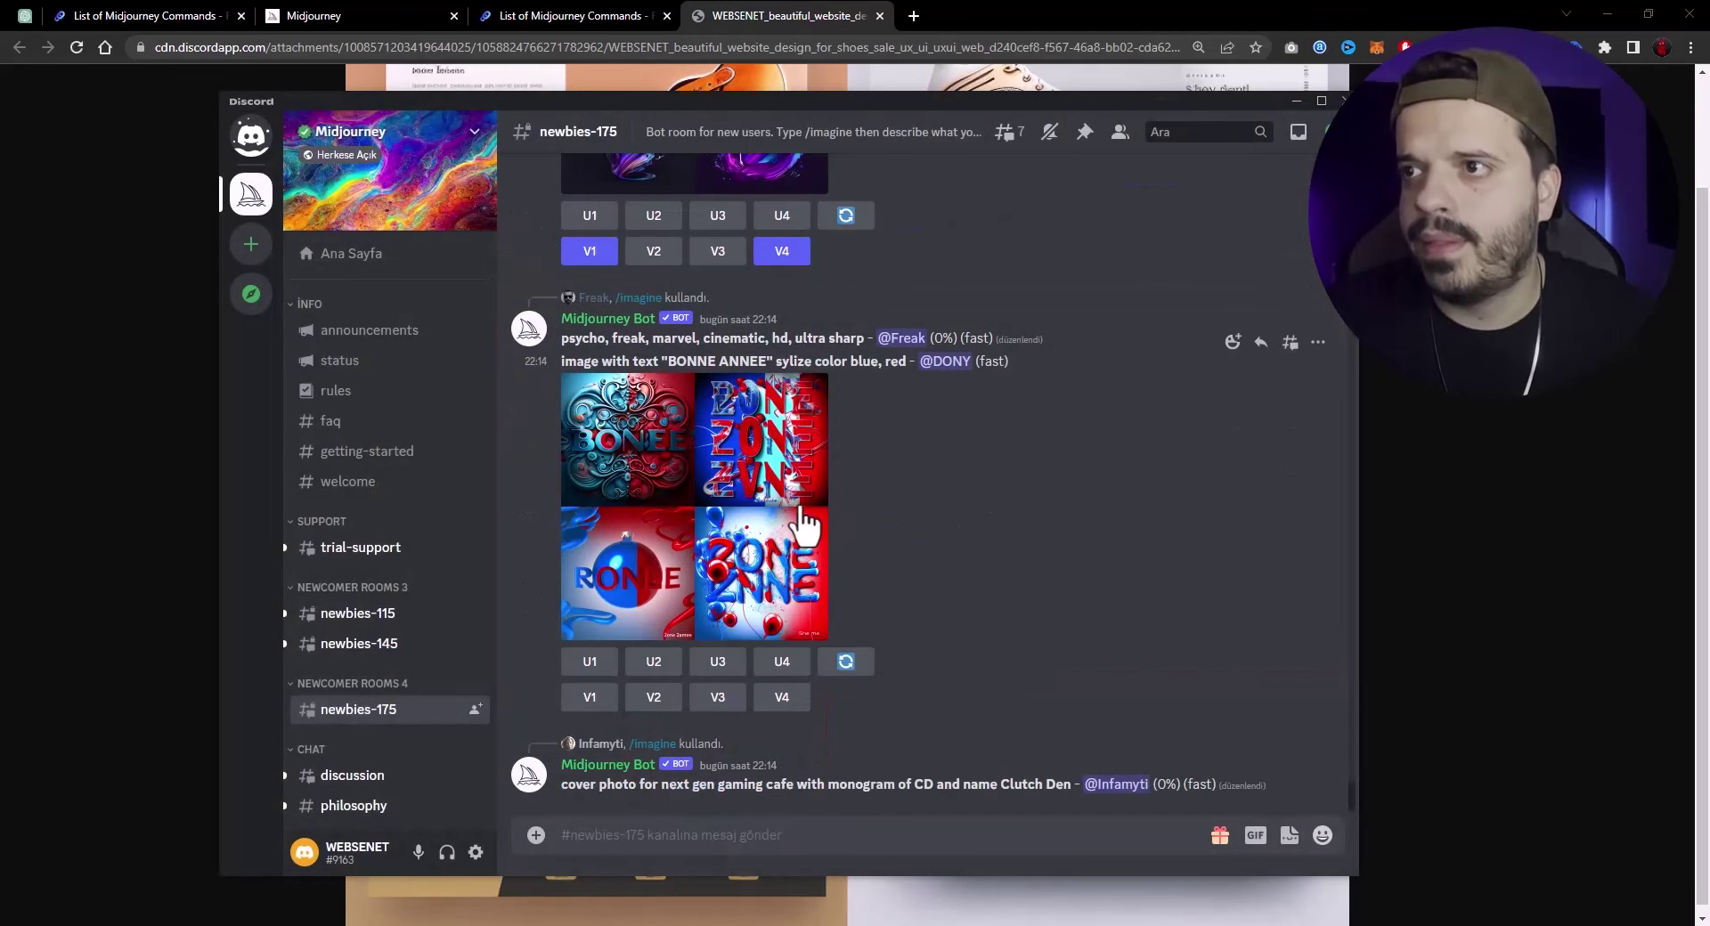
# Look through the channel for the generated variations of the shoe website designs.
pyautogui.scroll(10, 799, 499)
pyautogui.scroll(-15, 800, 534)
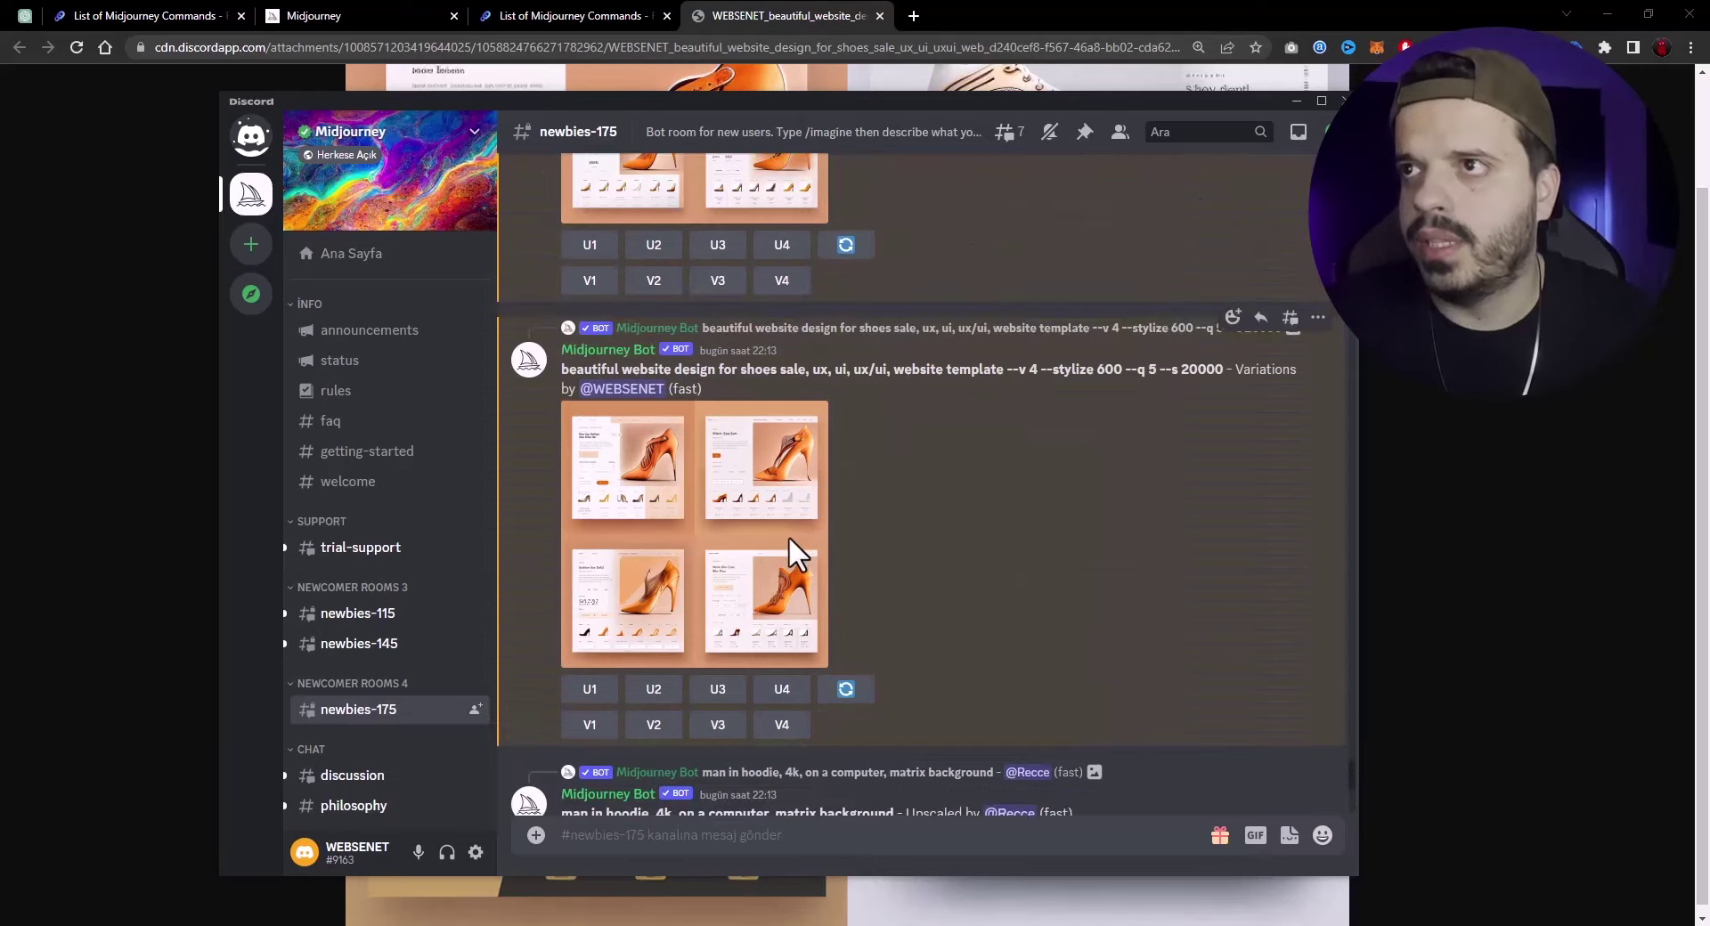
pyautogui.scroll(15, 824, 548)
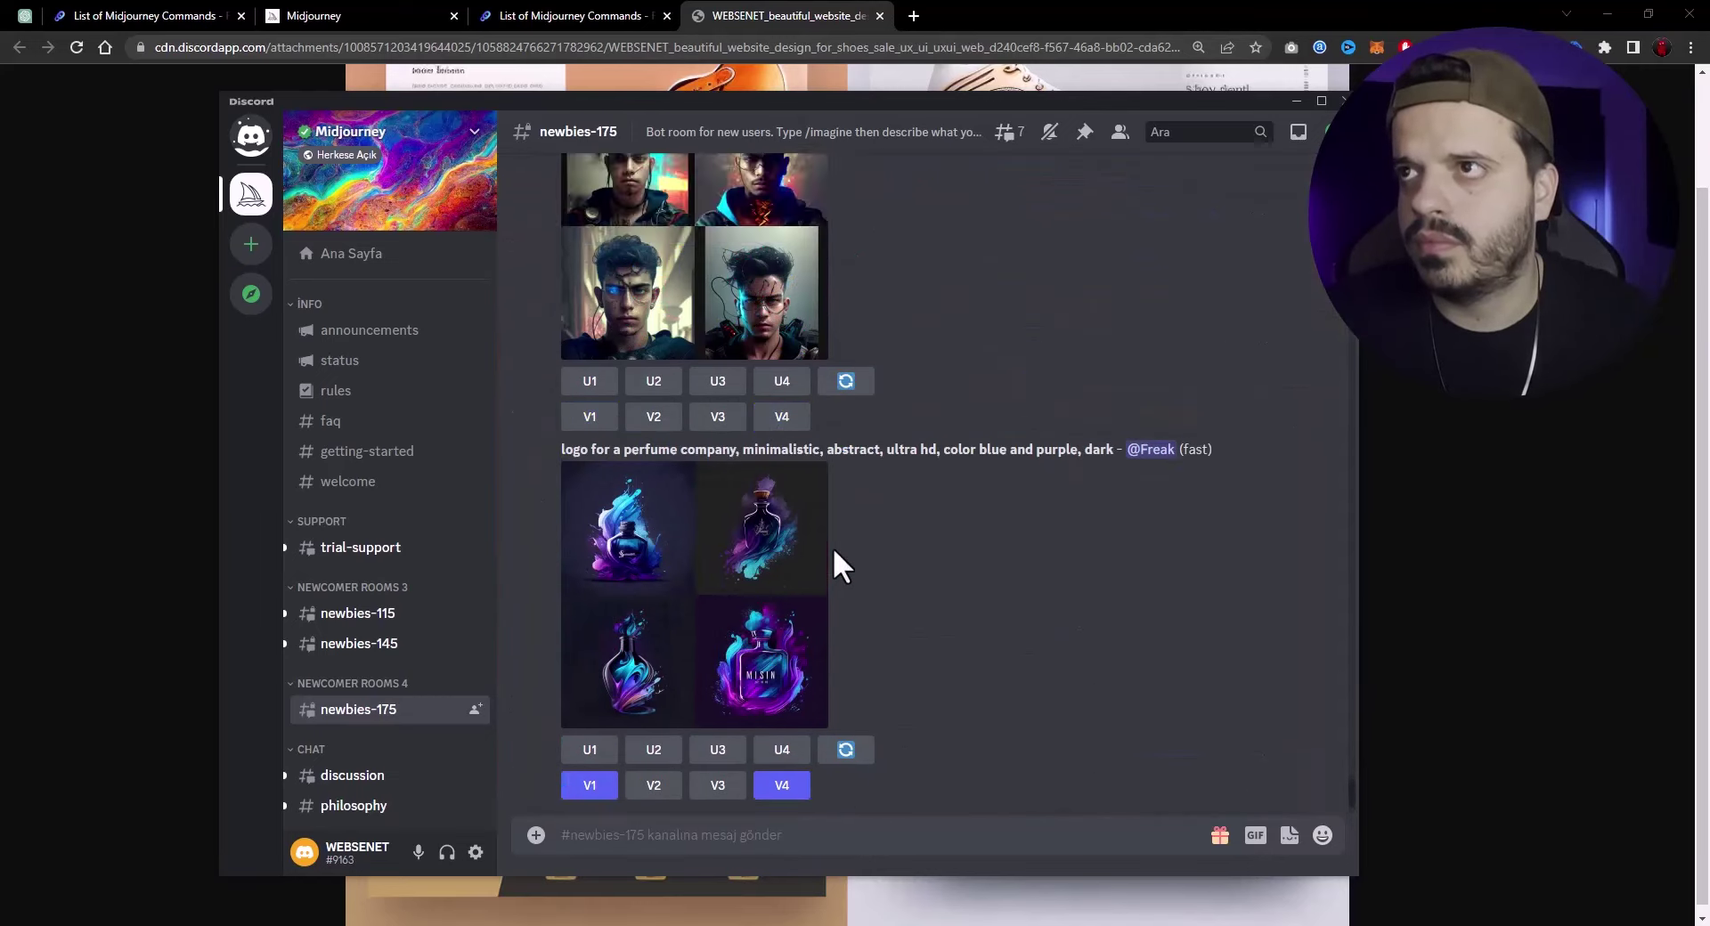
pyautogui.scroll(-5, 842, 545)
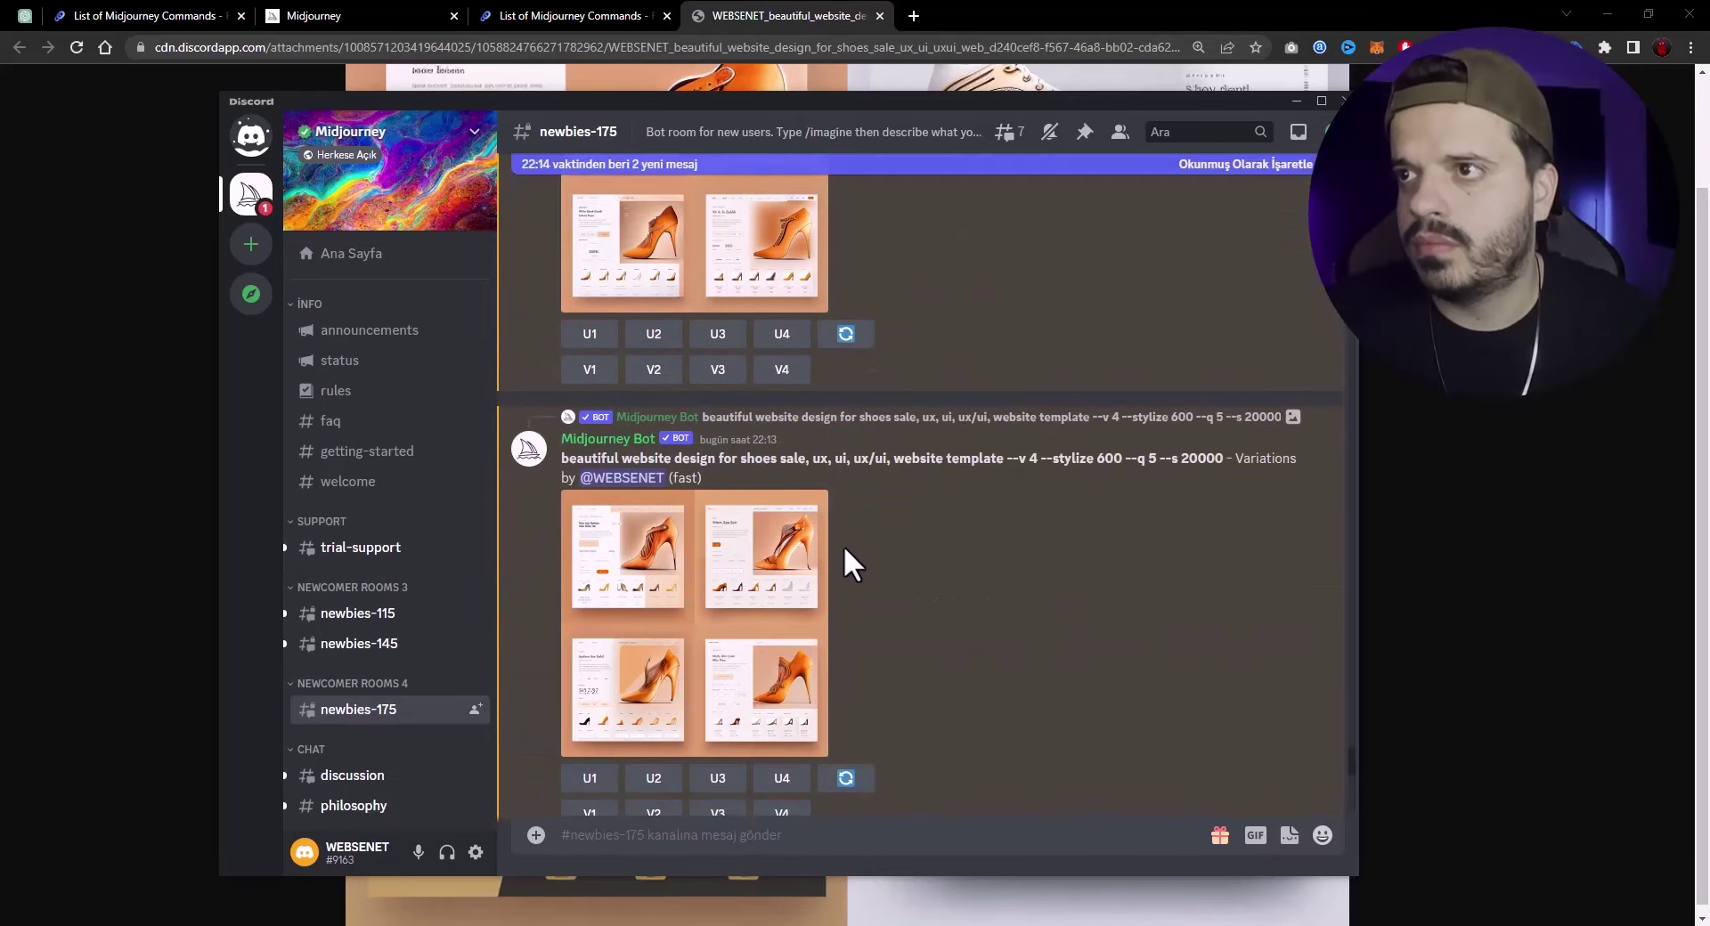
pyautogui.scroll(-5, 688, 374)
pyautogui.scroll(5, 688, 366)
pyautogui.scroll(-10, 878, 486)
pyautogui.scroll(-10, 891, 497)
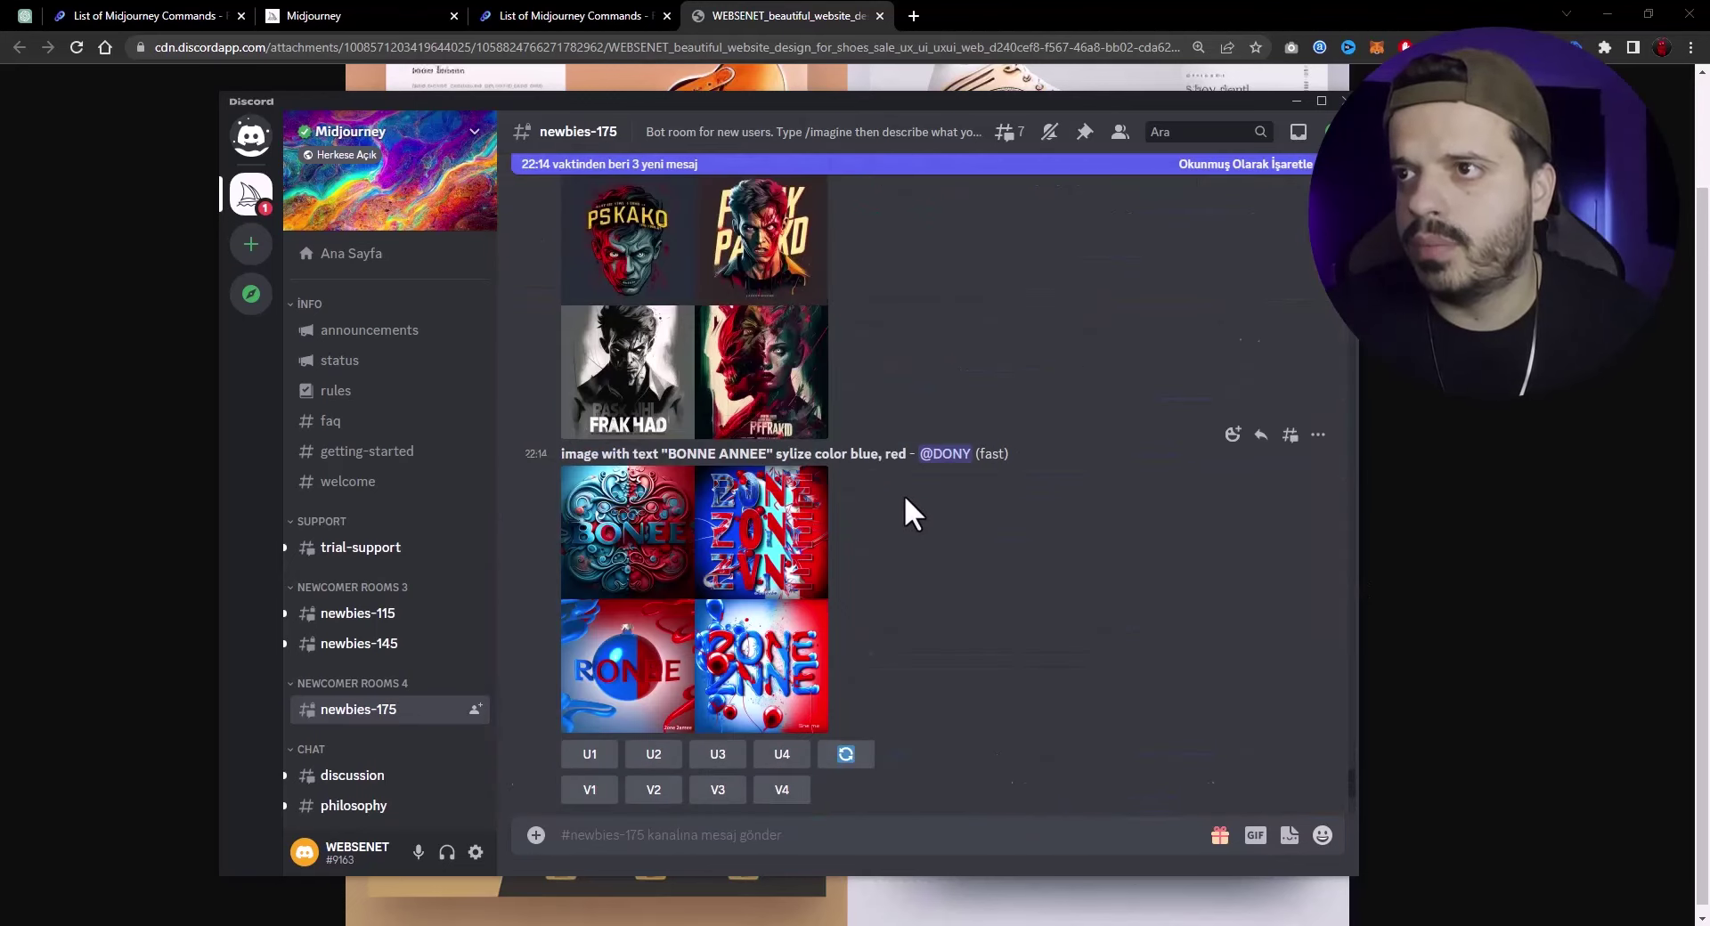
# Open the original image of the finished red sneaker variations in the browser and view it at full size.
pyautogui.click(645, 634)
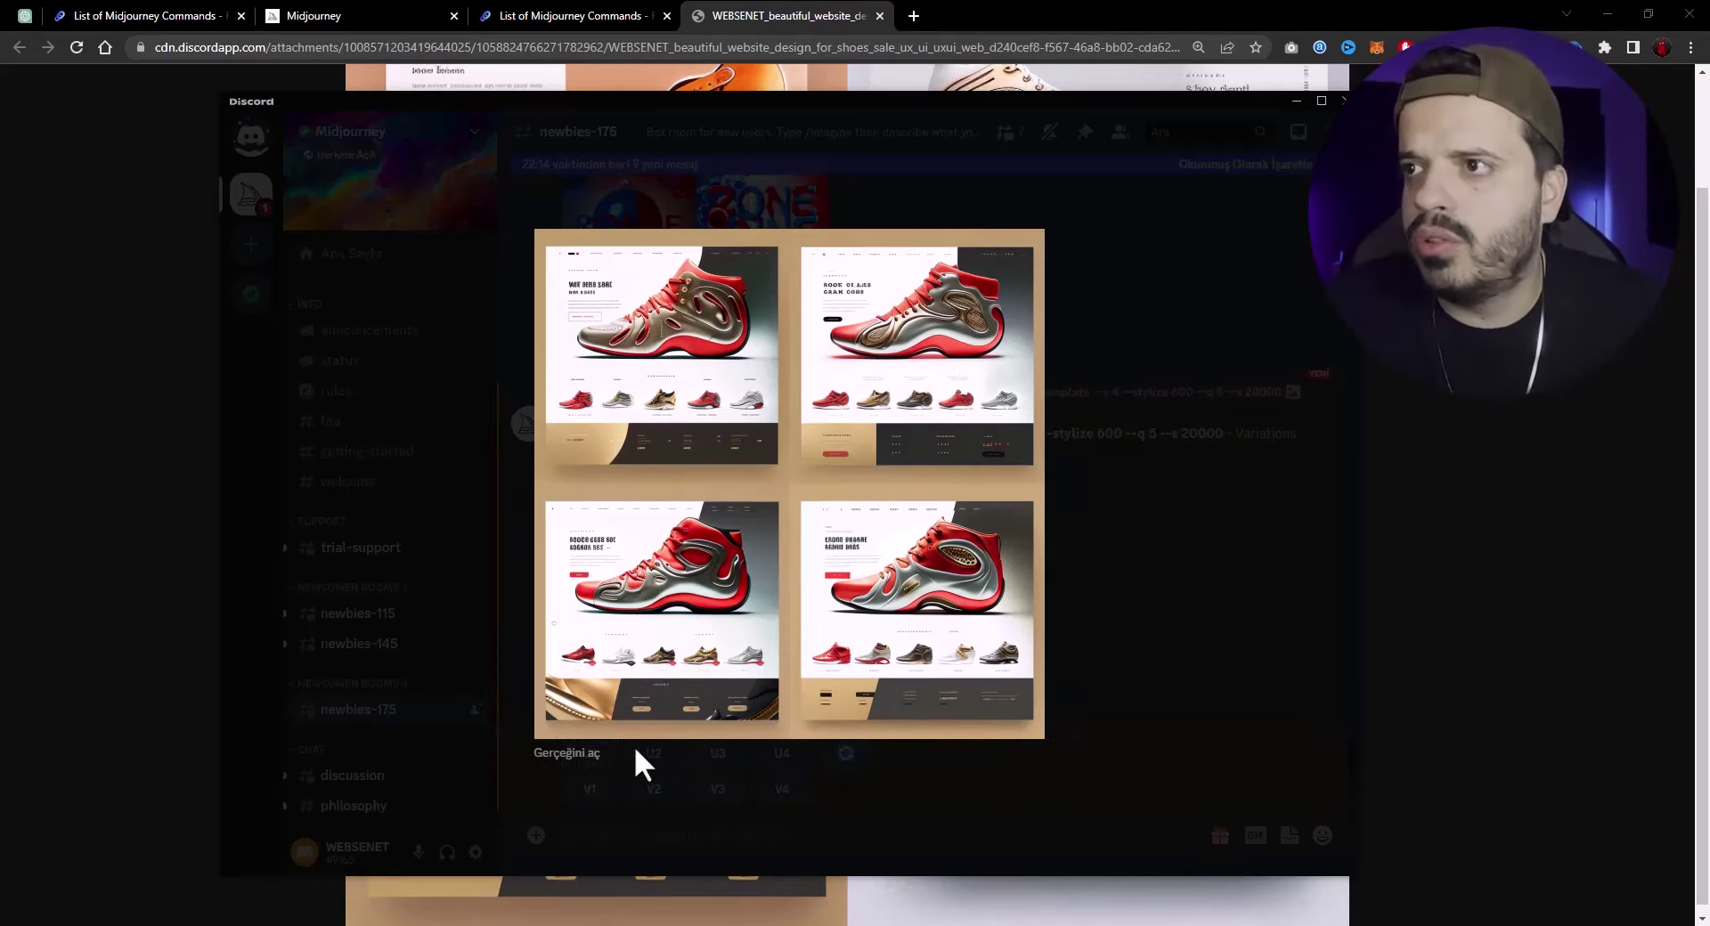
pyautogui.click(570, 755)
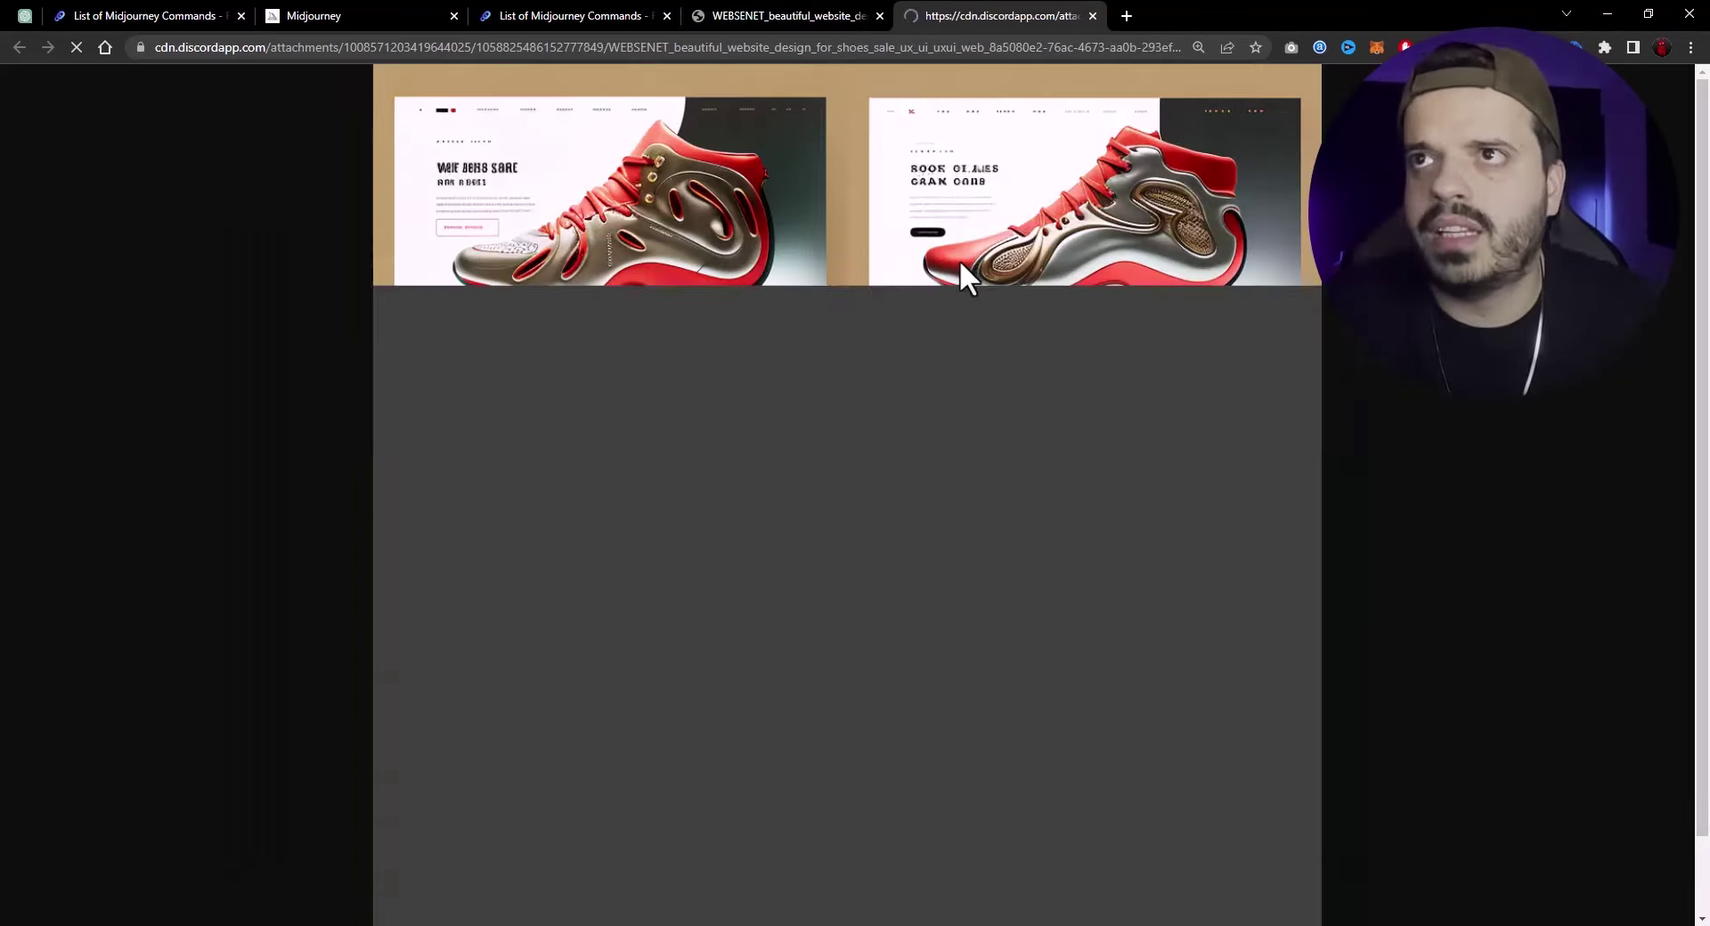
pyautogui.click(962, 259)
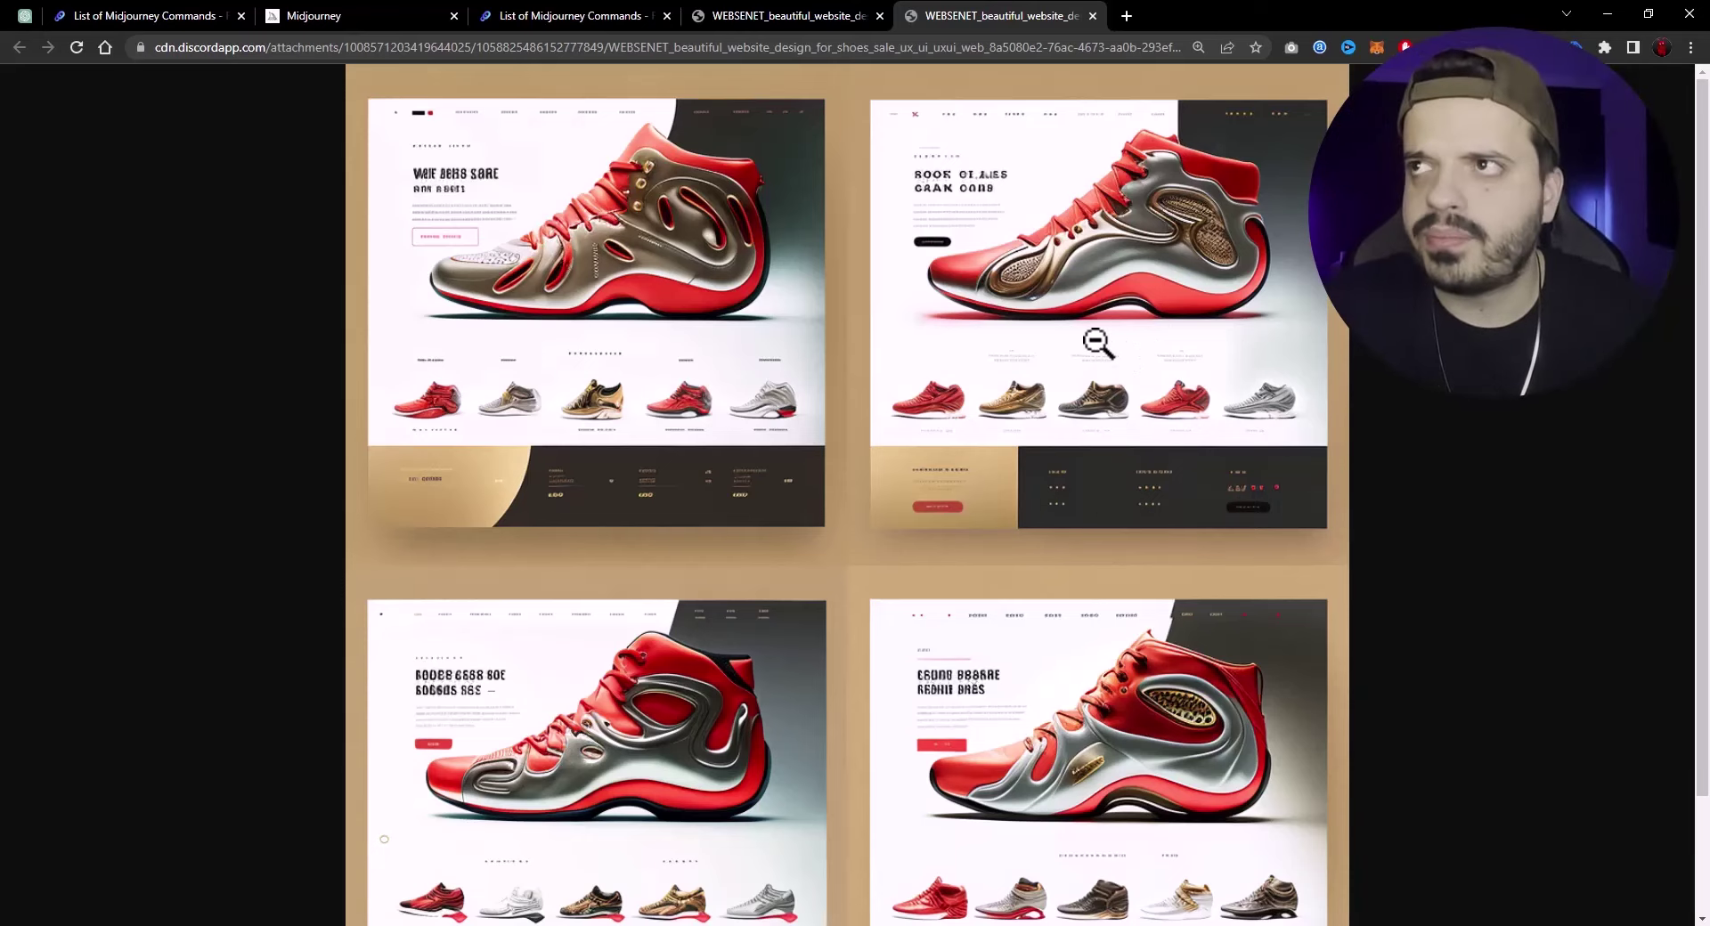
# Compare the red sneaker variations with the original four-design image and check the stylize and quality values in the Midjourney commands list.
pyautogui.scroll(-2, 1113, 365)
pyautogui.scroll(2, 1127, 490)
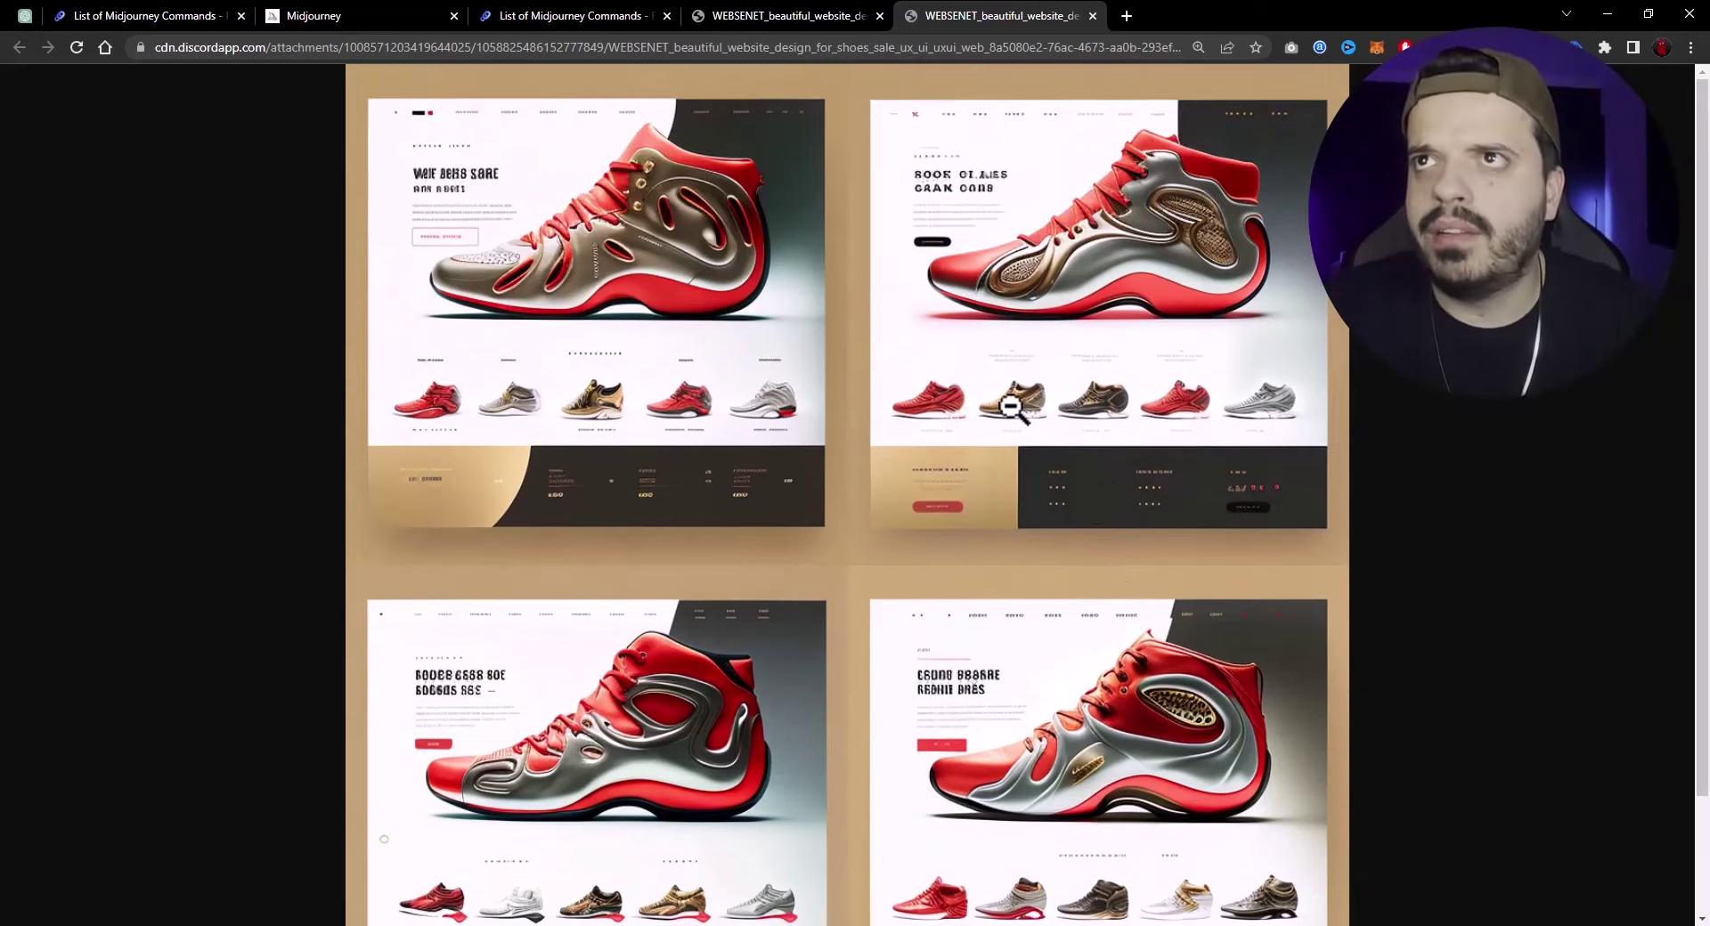
pyautogui.click(811, 18)
pyautogui.scroll(-1, 935, 223)
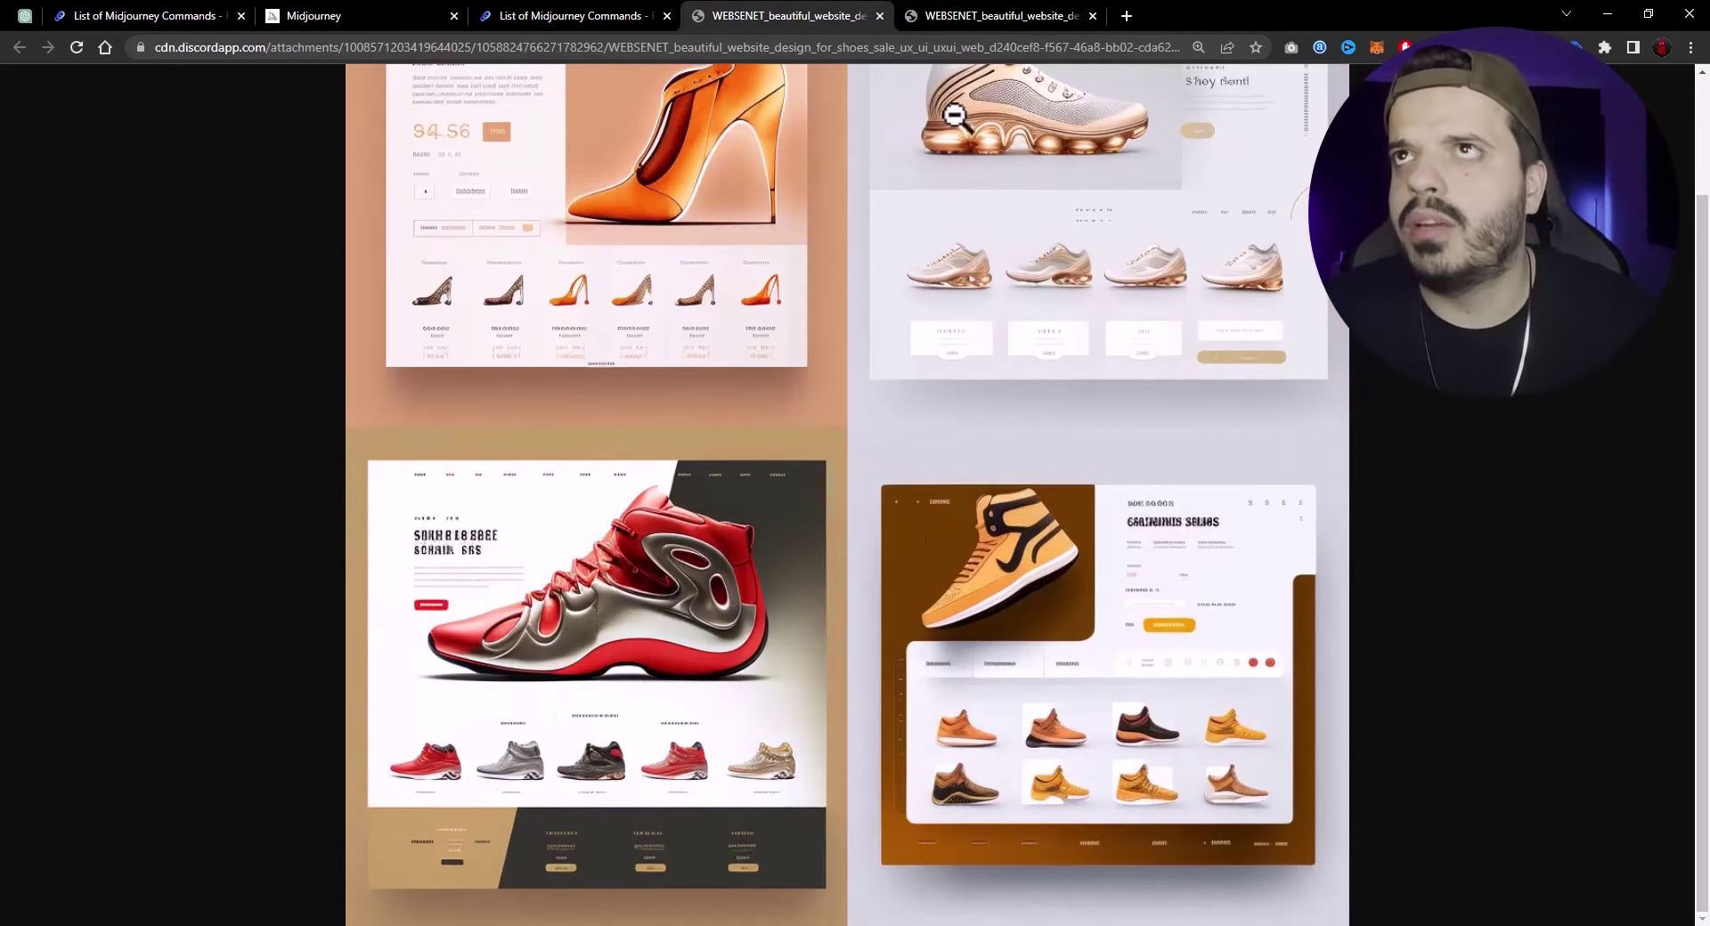
pyautogui.click(983, 18)
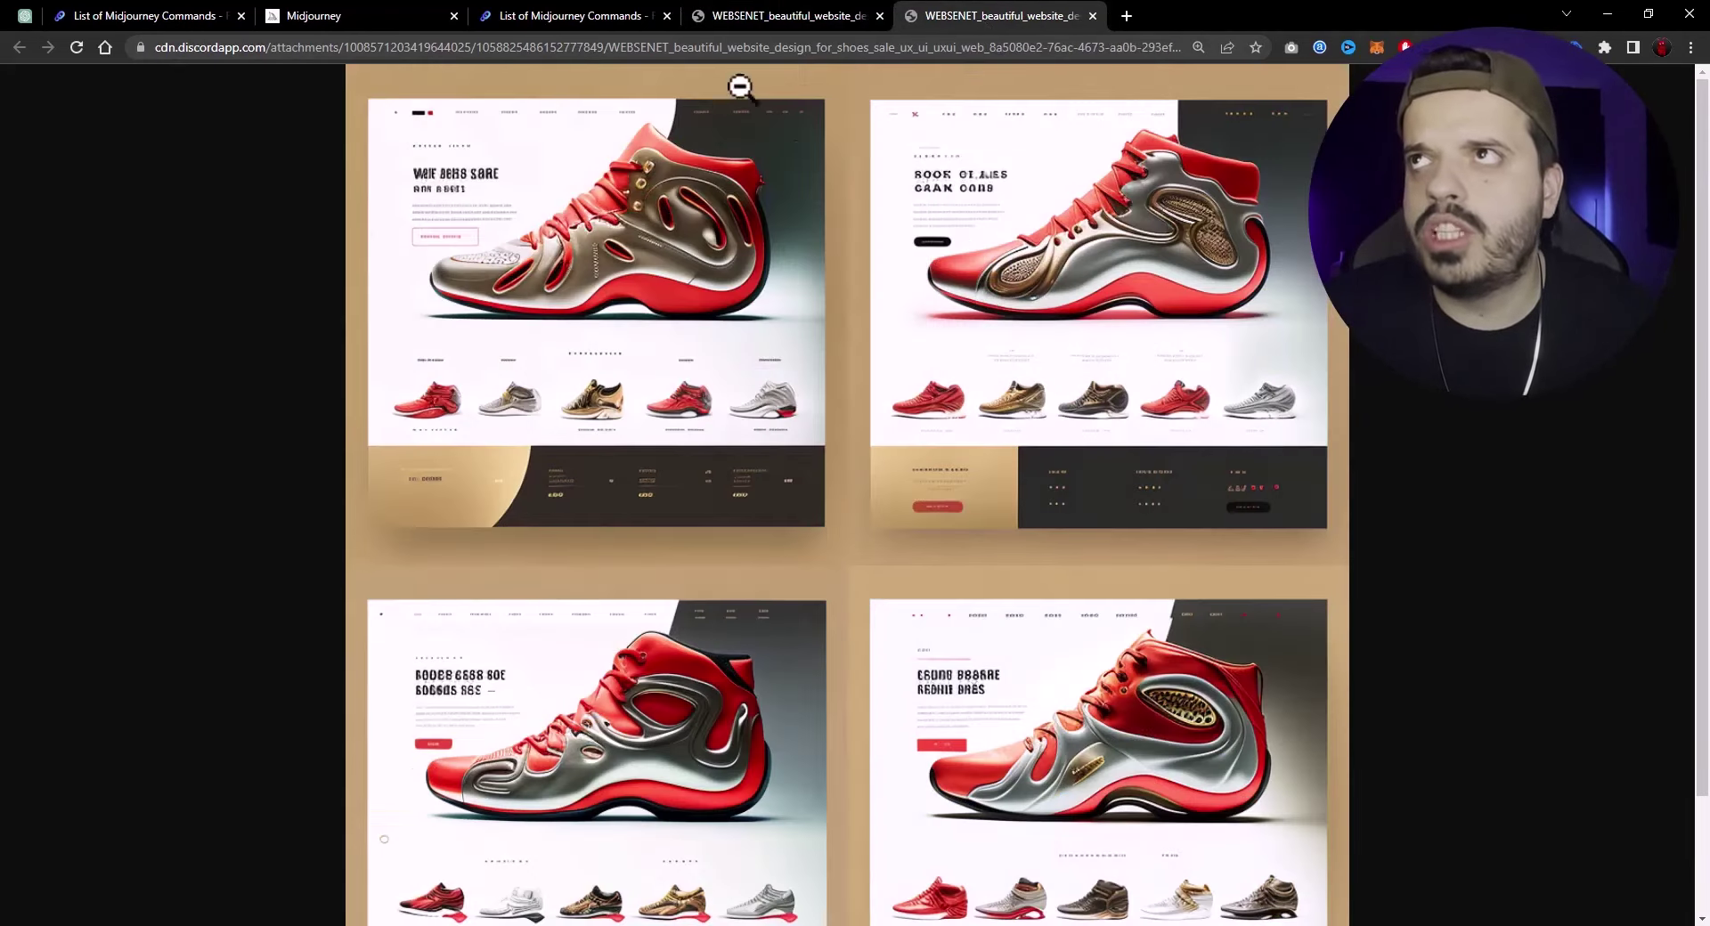
pyautogui.click(585, 20)
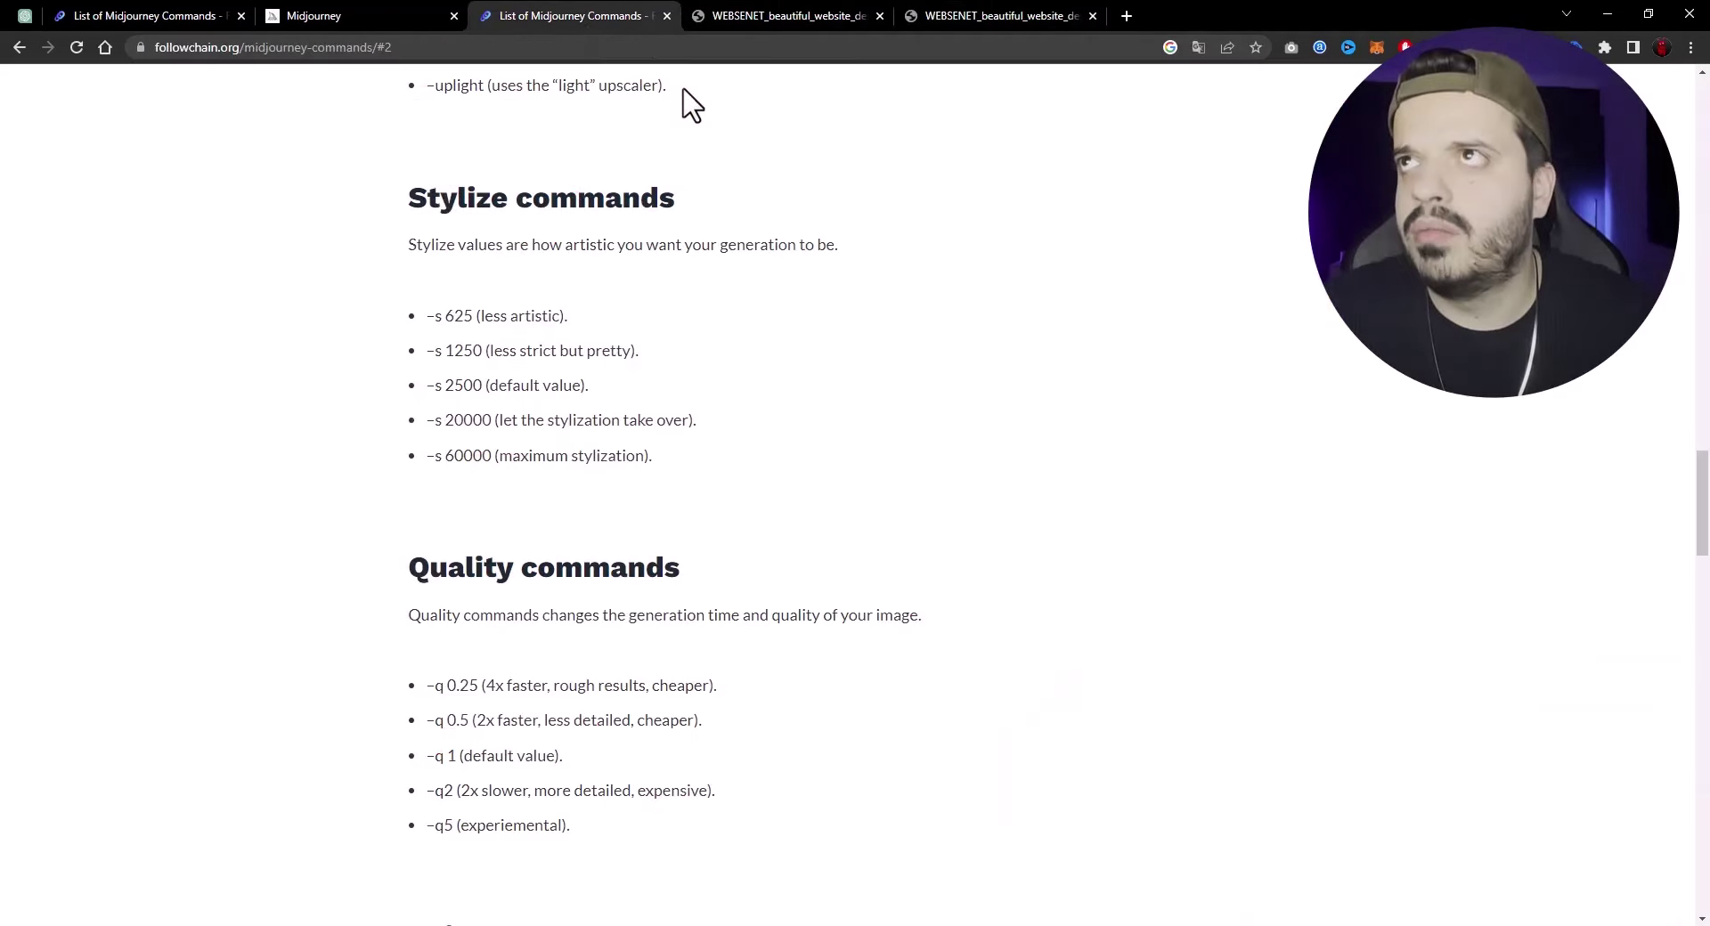
pyautogui.click(1053, 18)
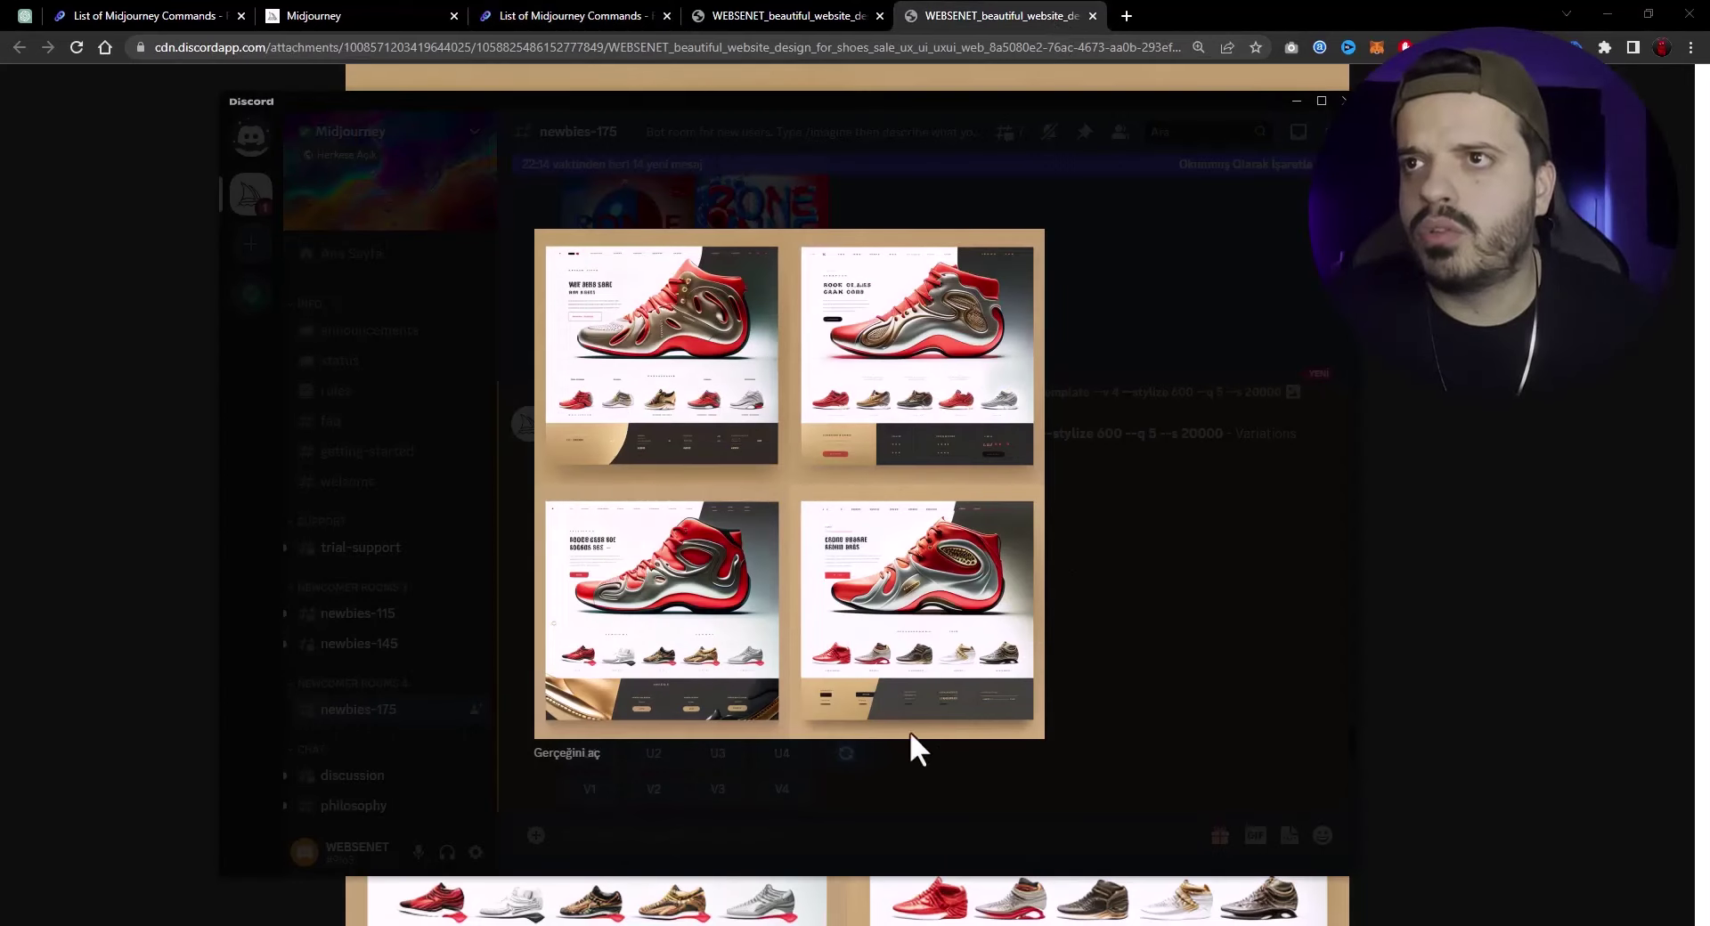
# Close the enlarged preview and look over all four red sneaker variations in the full-size browser image.
pyautogui.click(1106, 632)
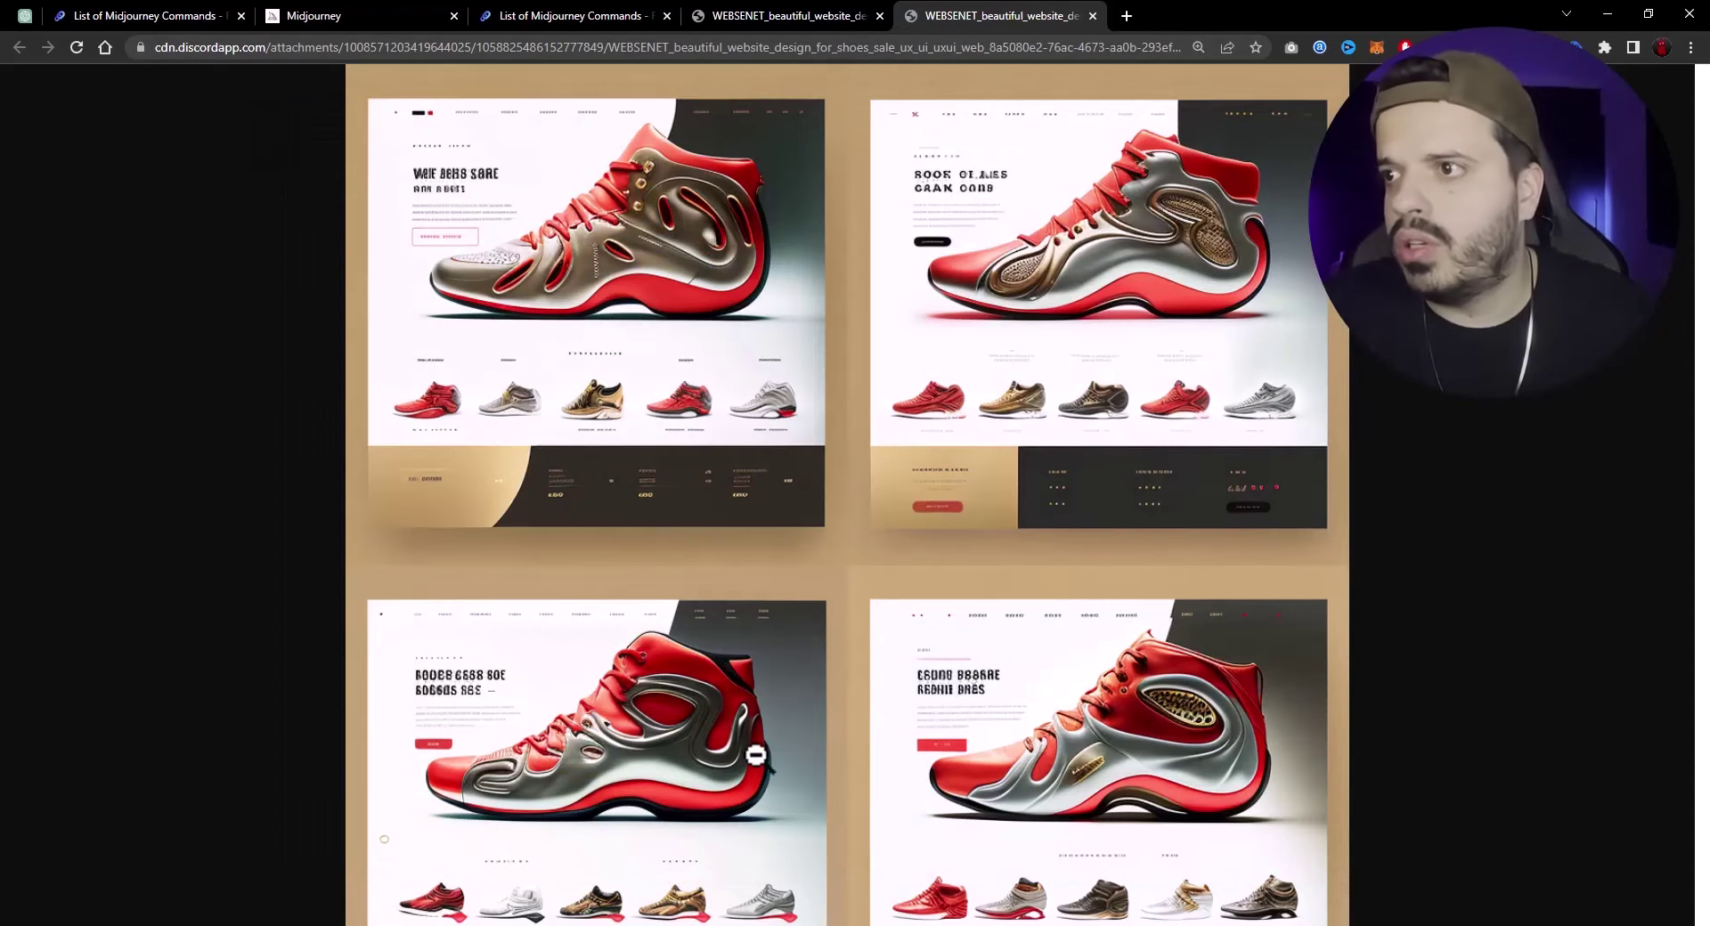
pyautogui.scroll(-2, 612, 828)
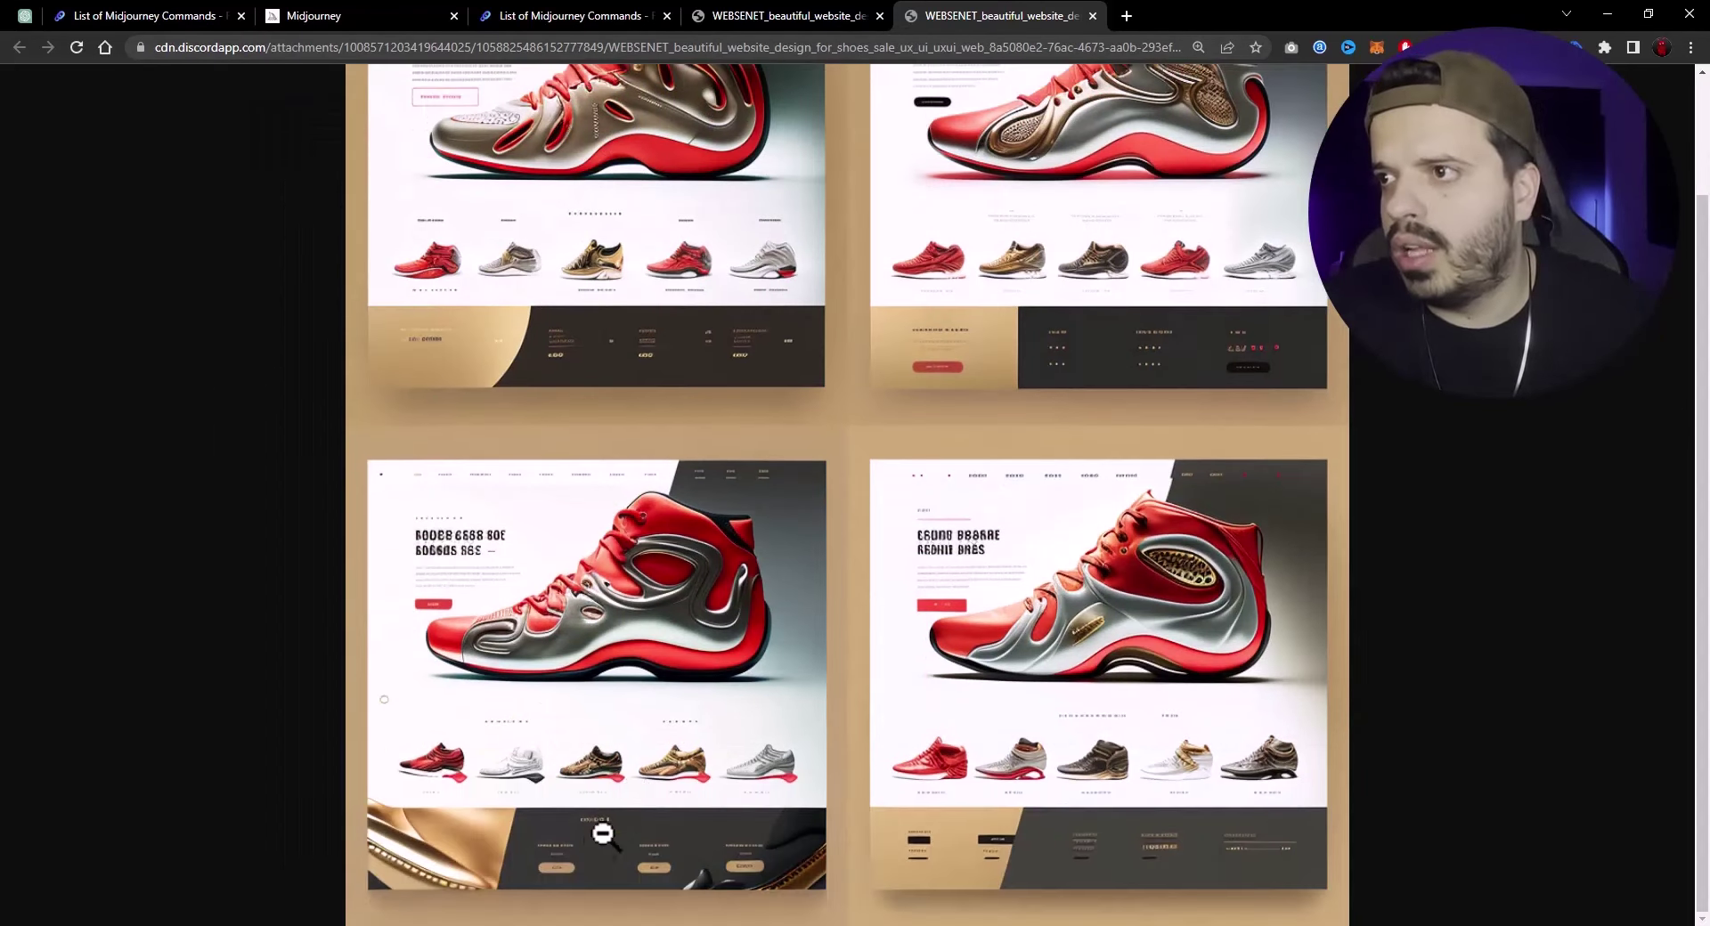
pyautogui.scroll(2, 1218, 824)
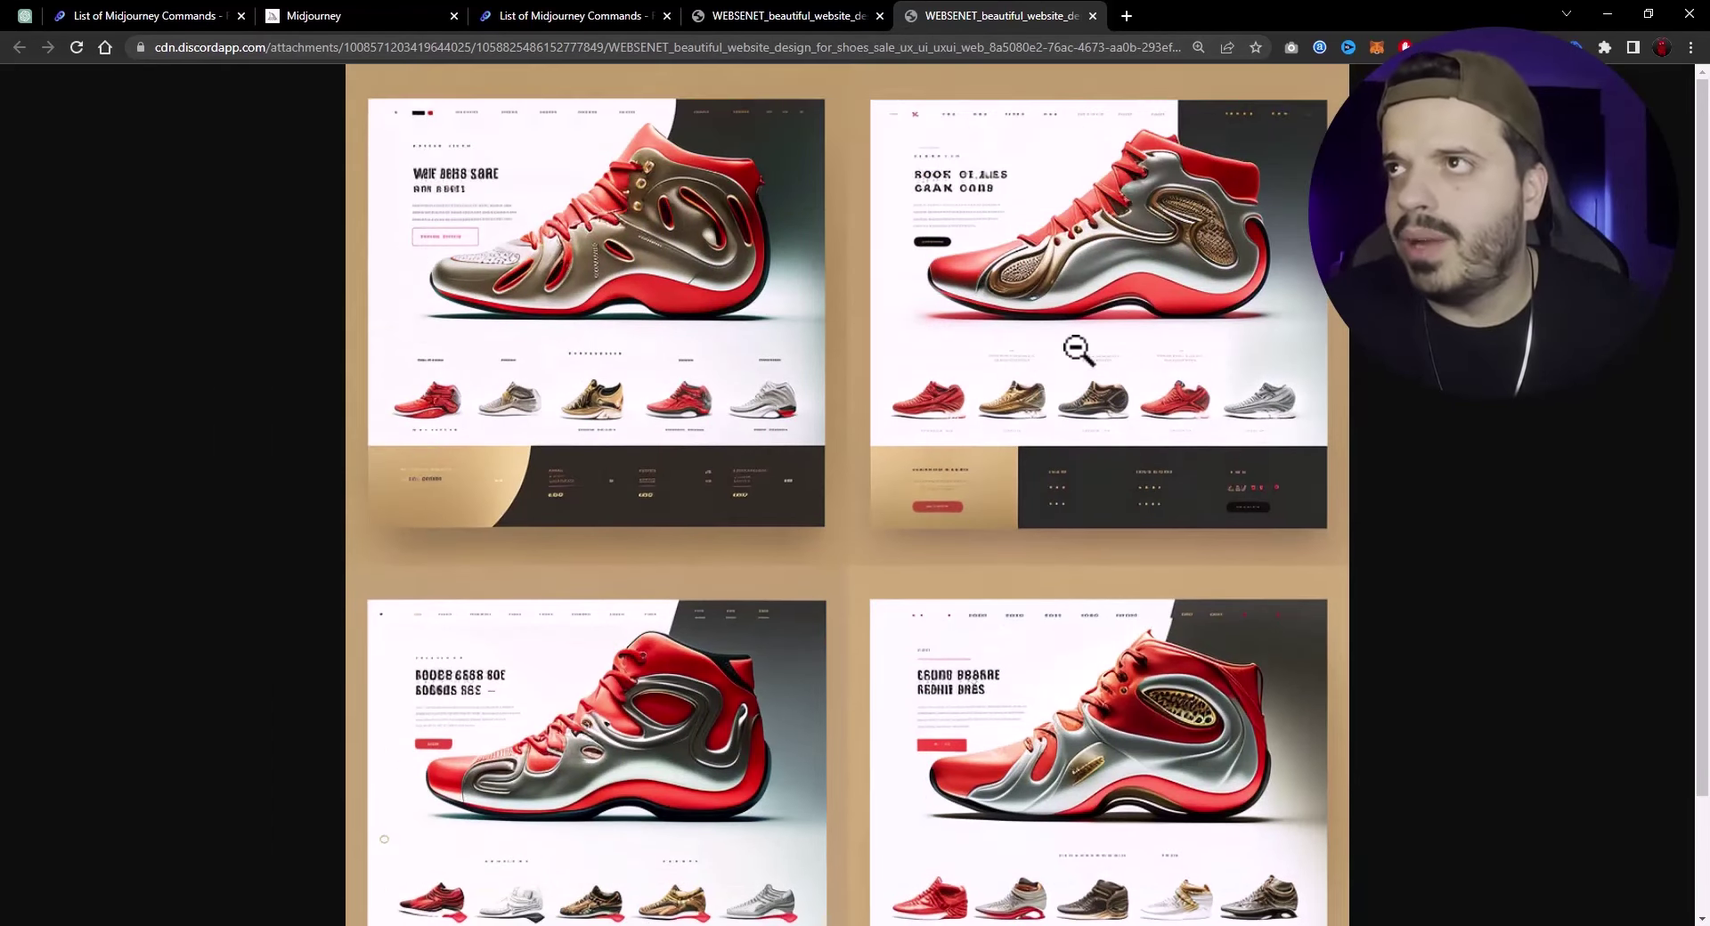
# Return to the Midjourney channel in Discord and request an upscale of the second red sneaker variation.
pyautogui.moveTo(890, 922)
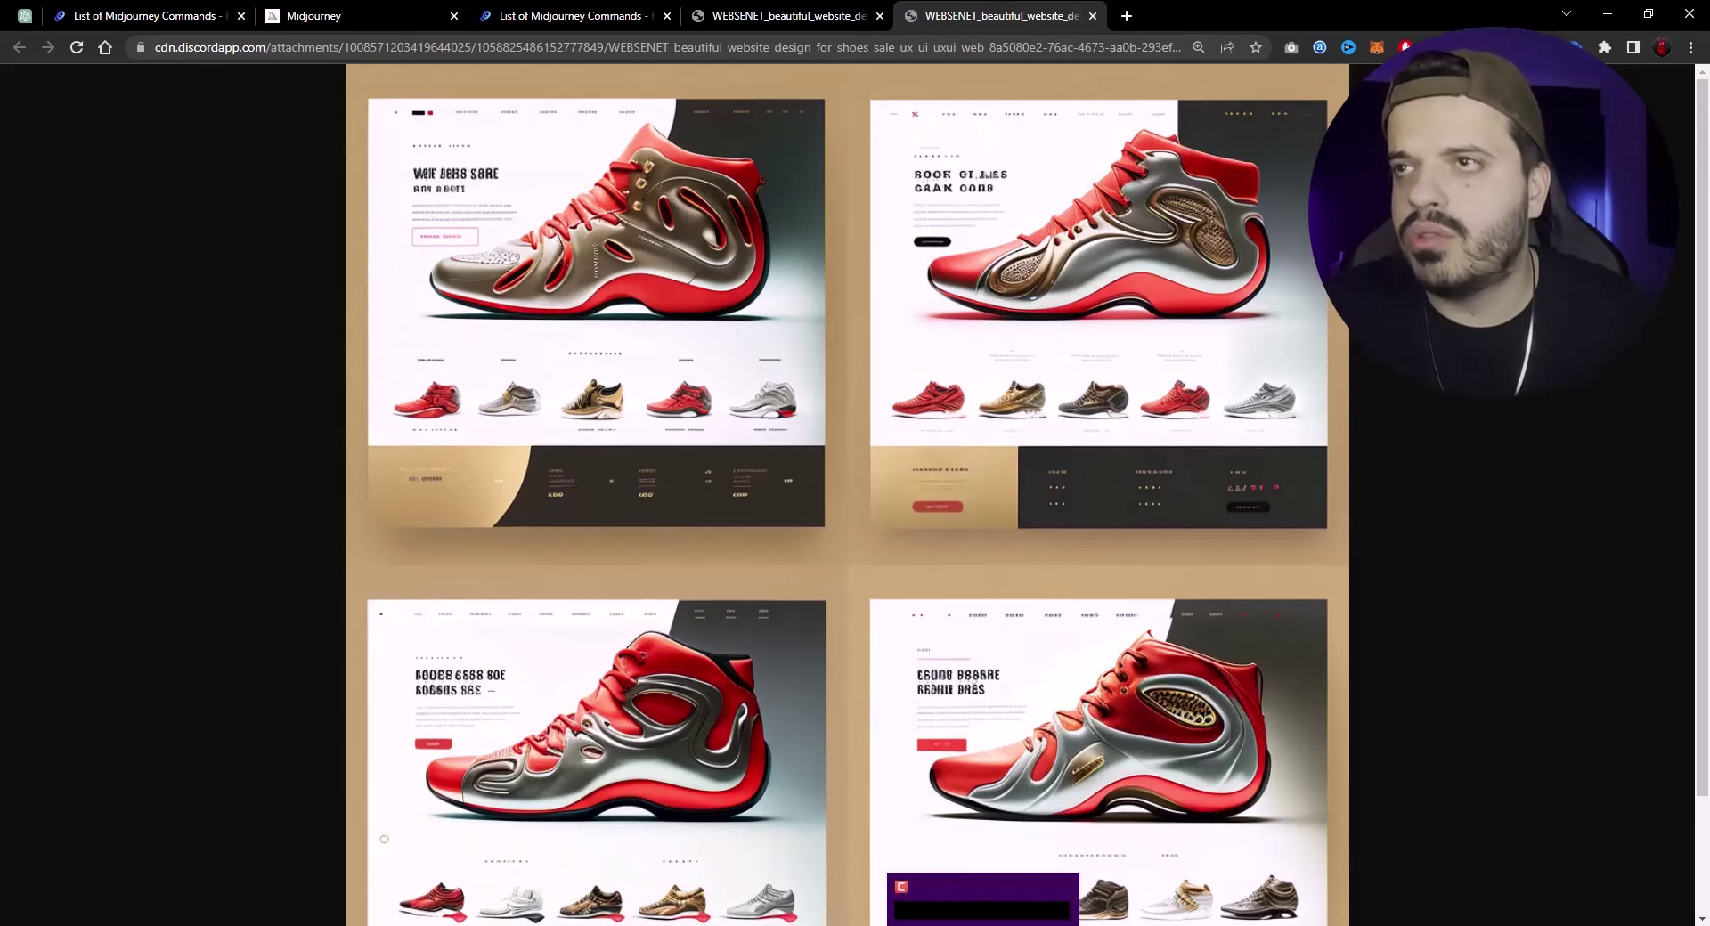
pyautogui.click(891, 890)
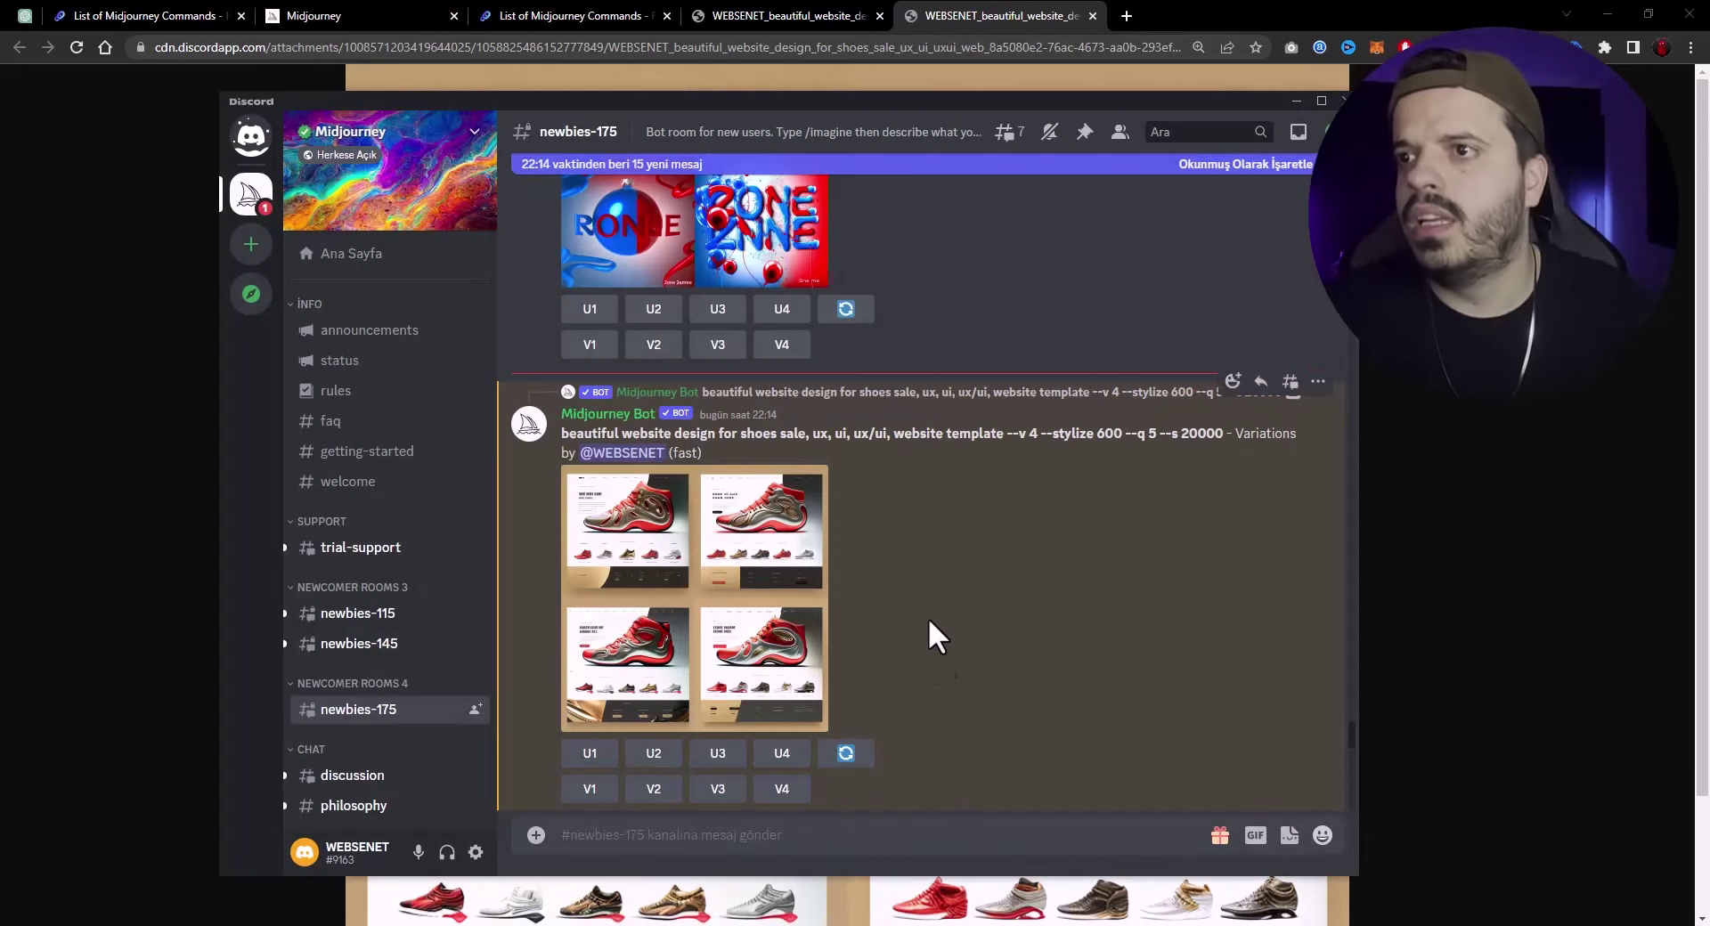
pyautogui.click(666, 757)
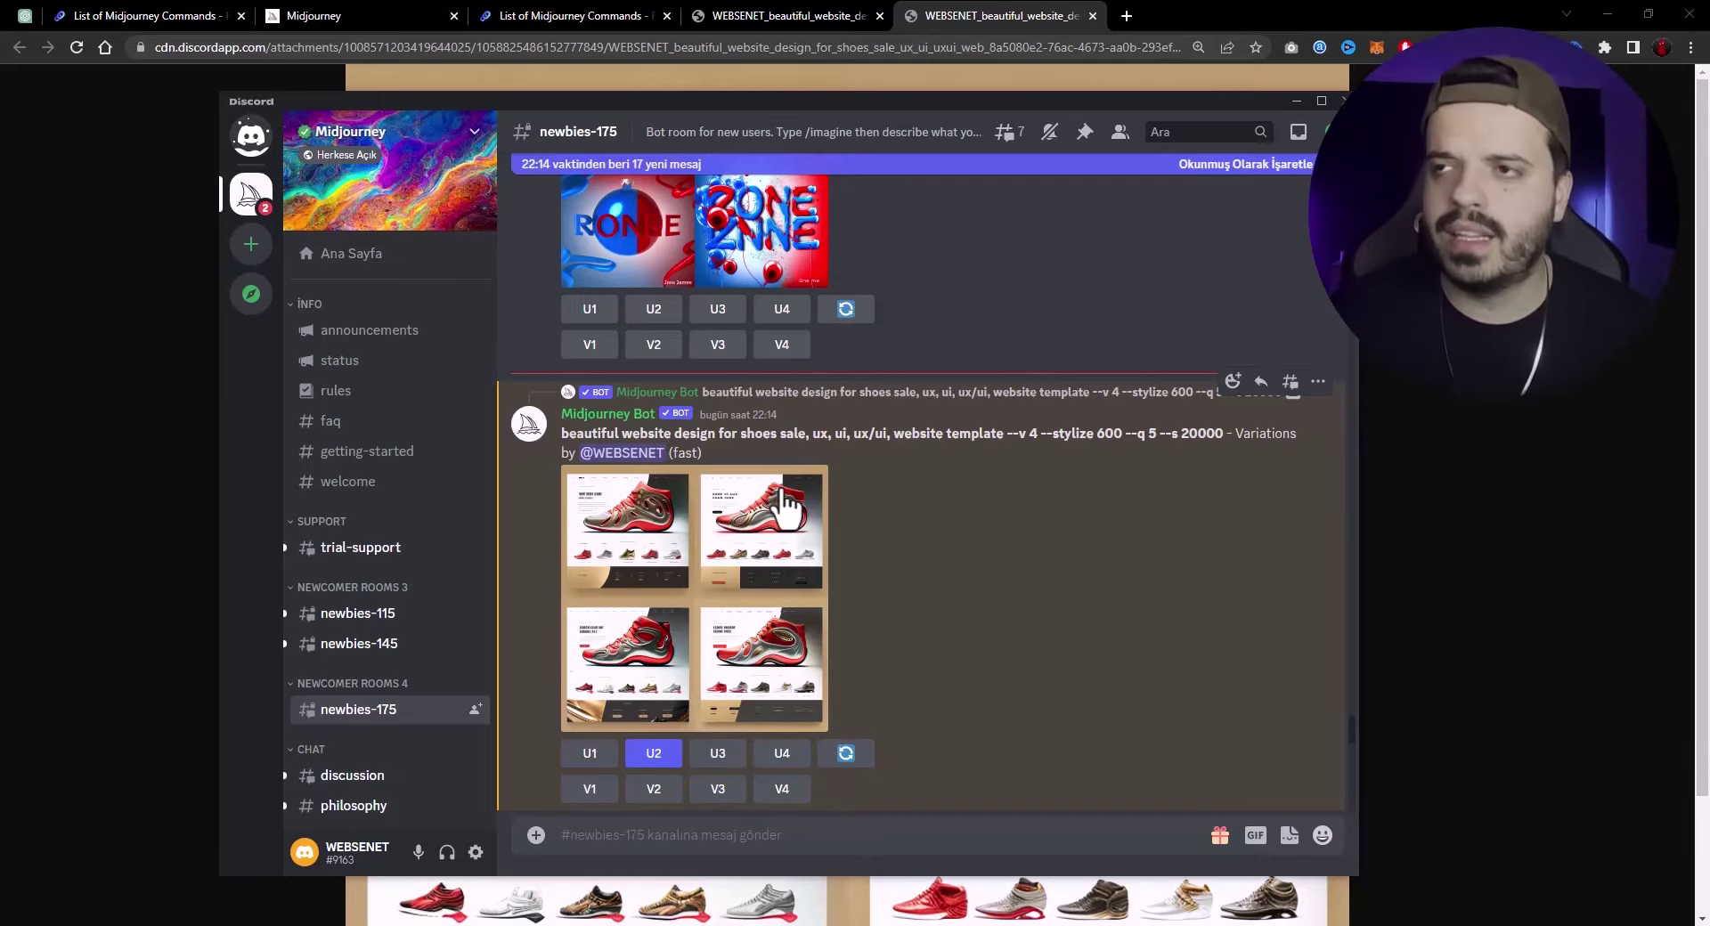
# Switch to the ChatGPT page in the browser and start logging in with the OpenAI account.
pyautogui.click(130, 24)
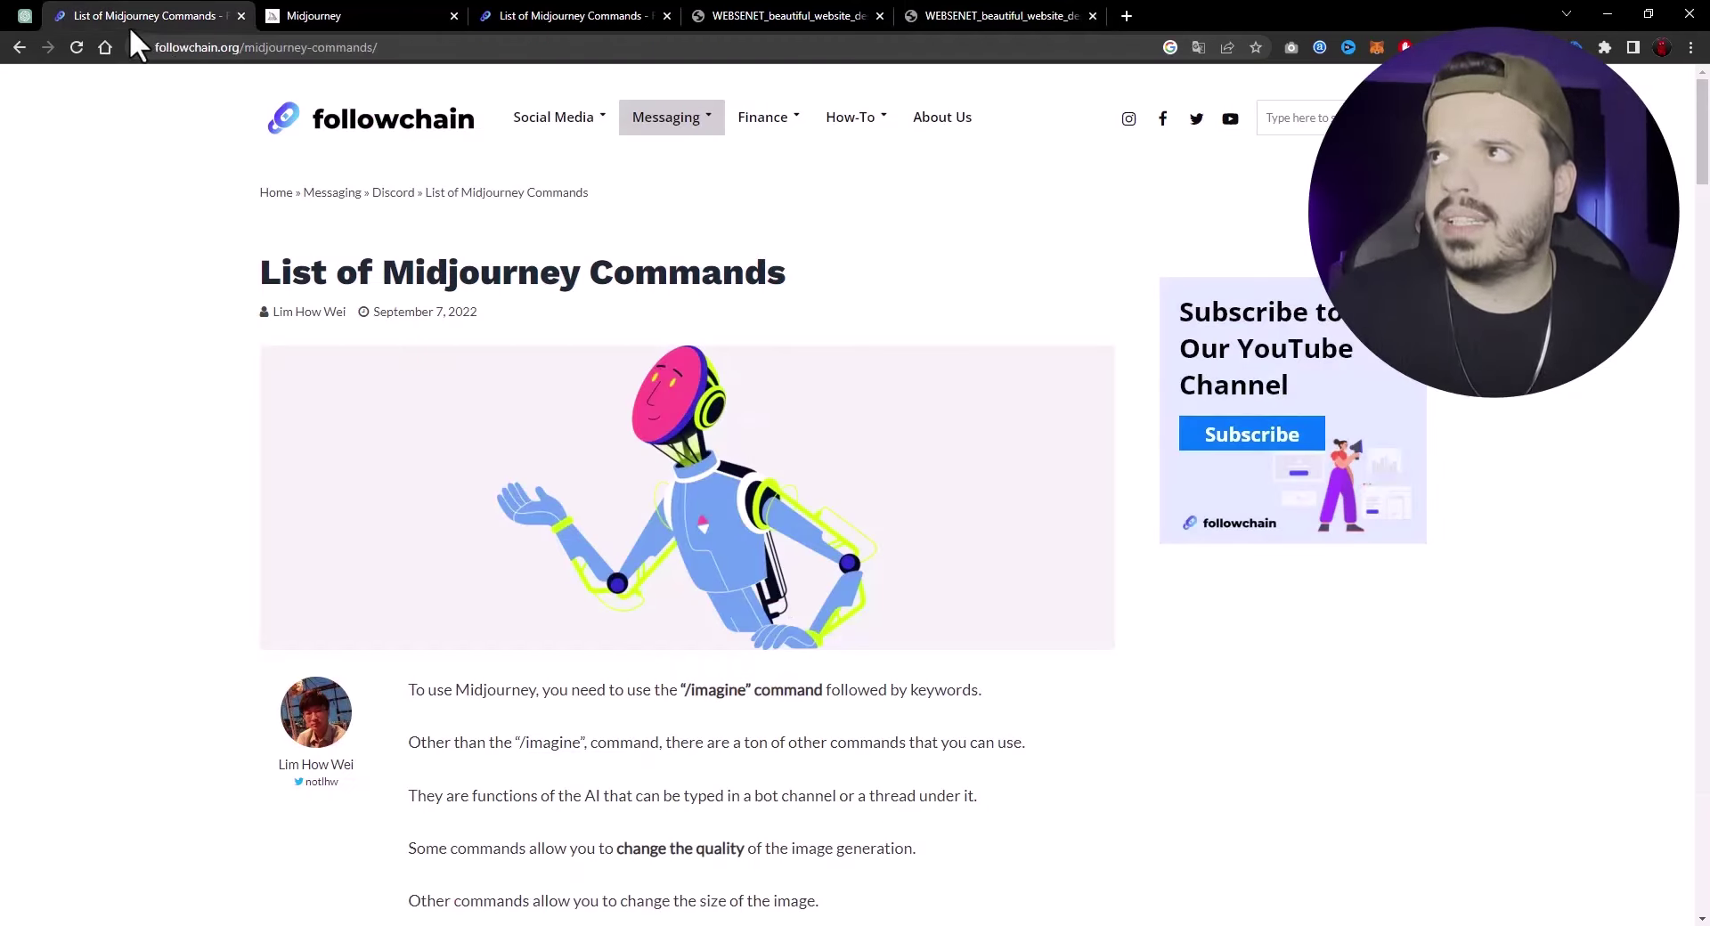
pyautogui.click(268, 47)
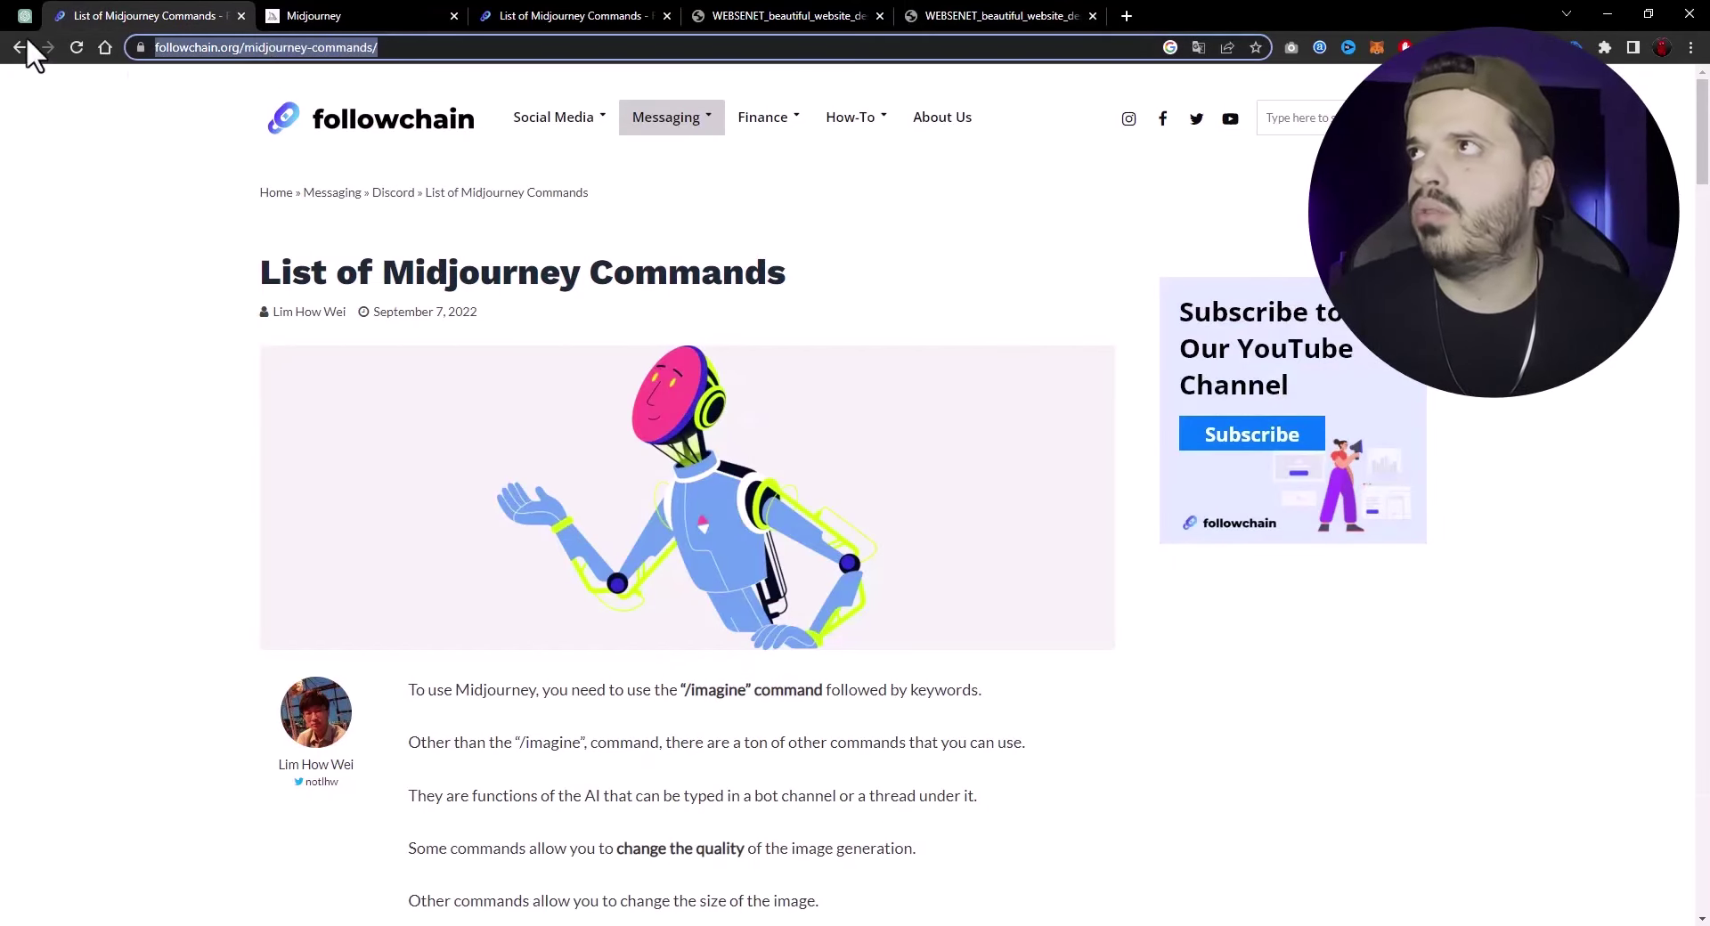
pyautogui.click(9, 19)
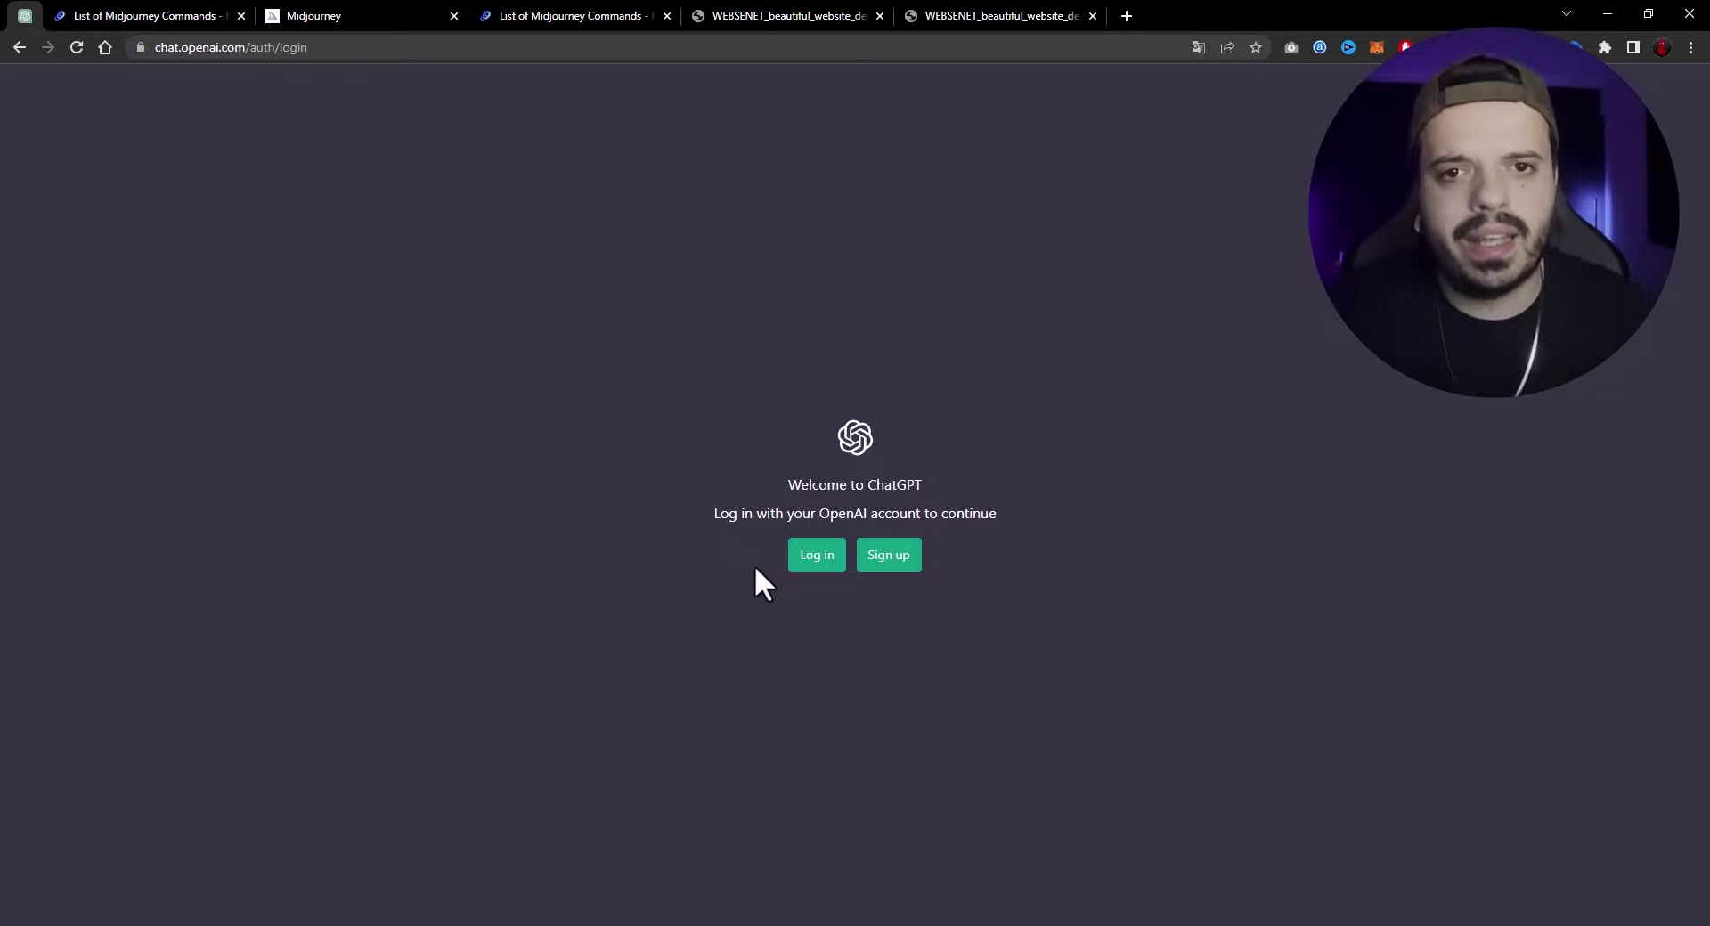
pyautogui.click(815, 560)
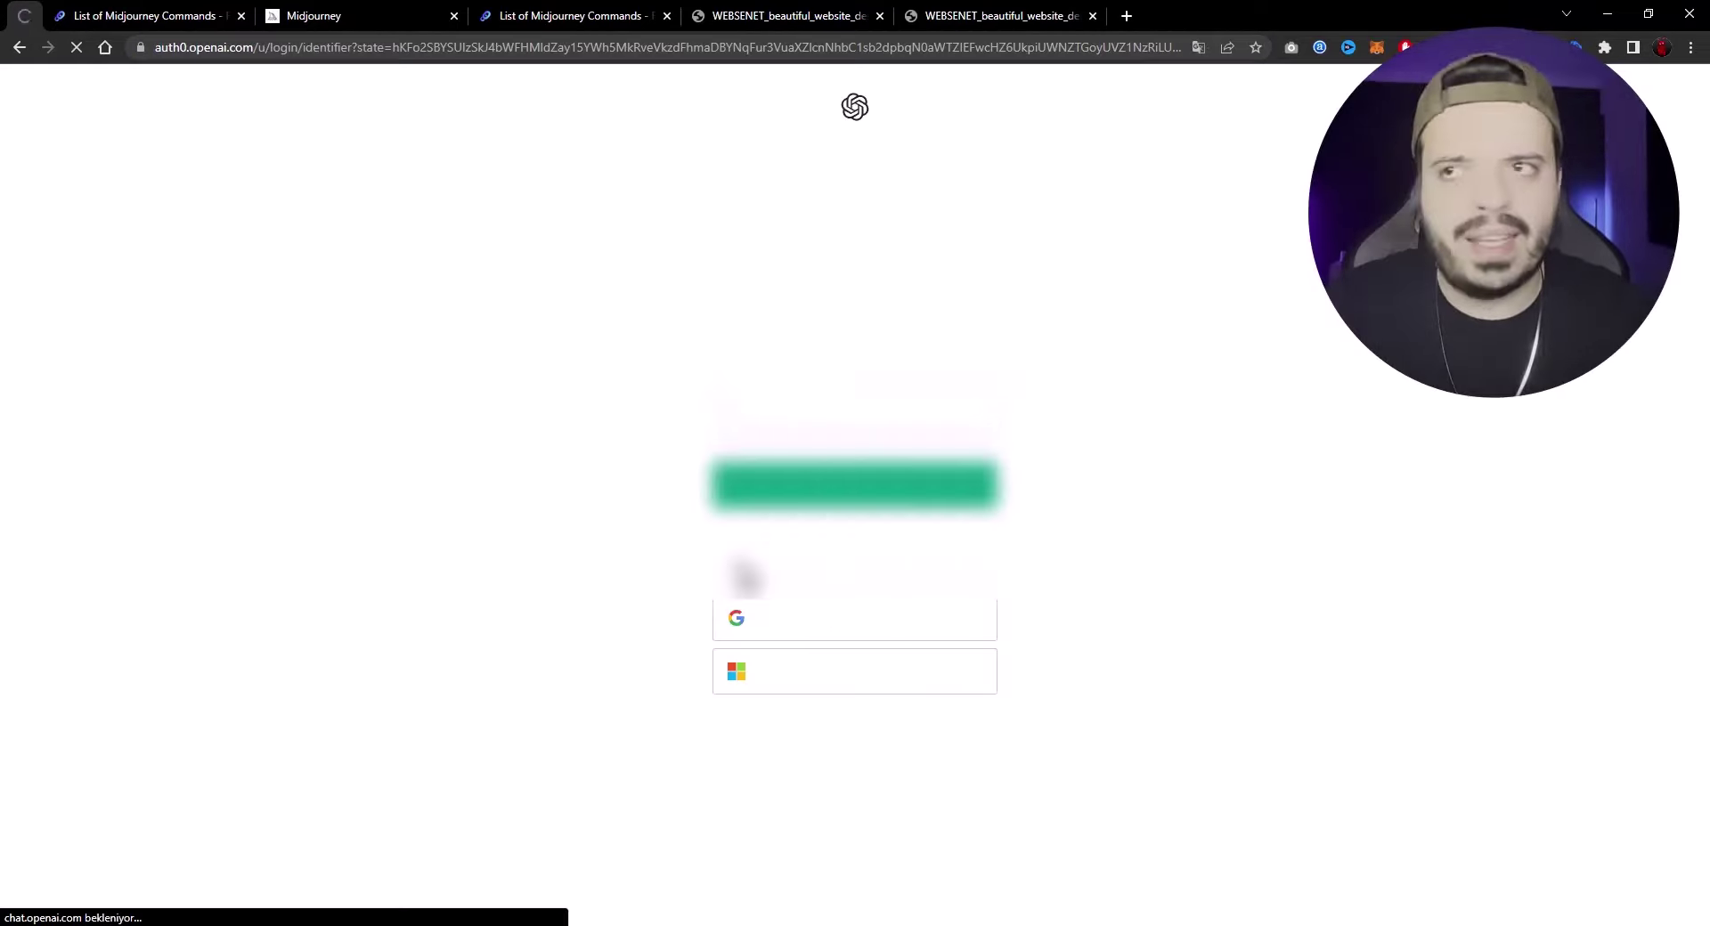
pyautogui.click(783, 429)
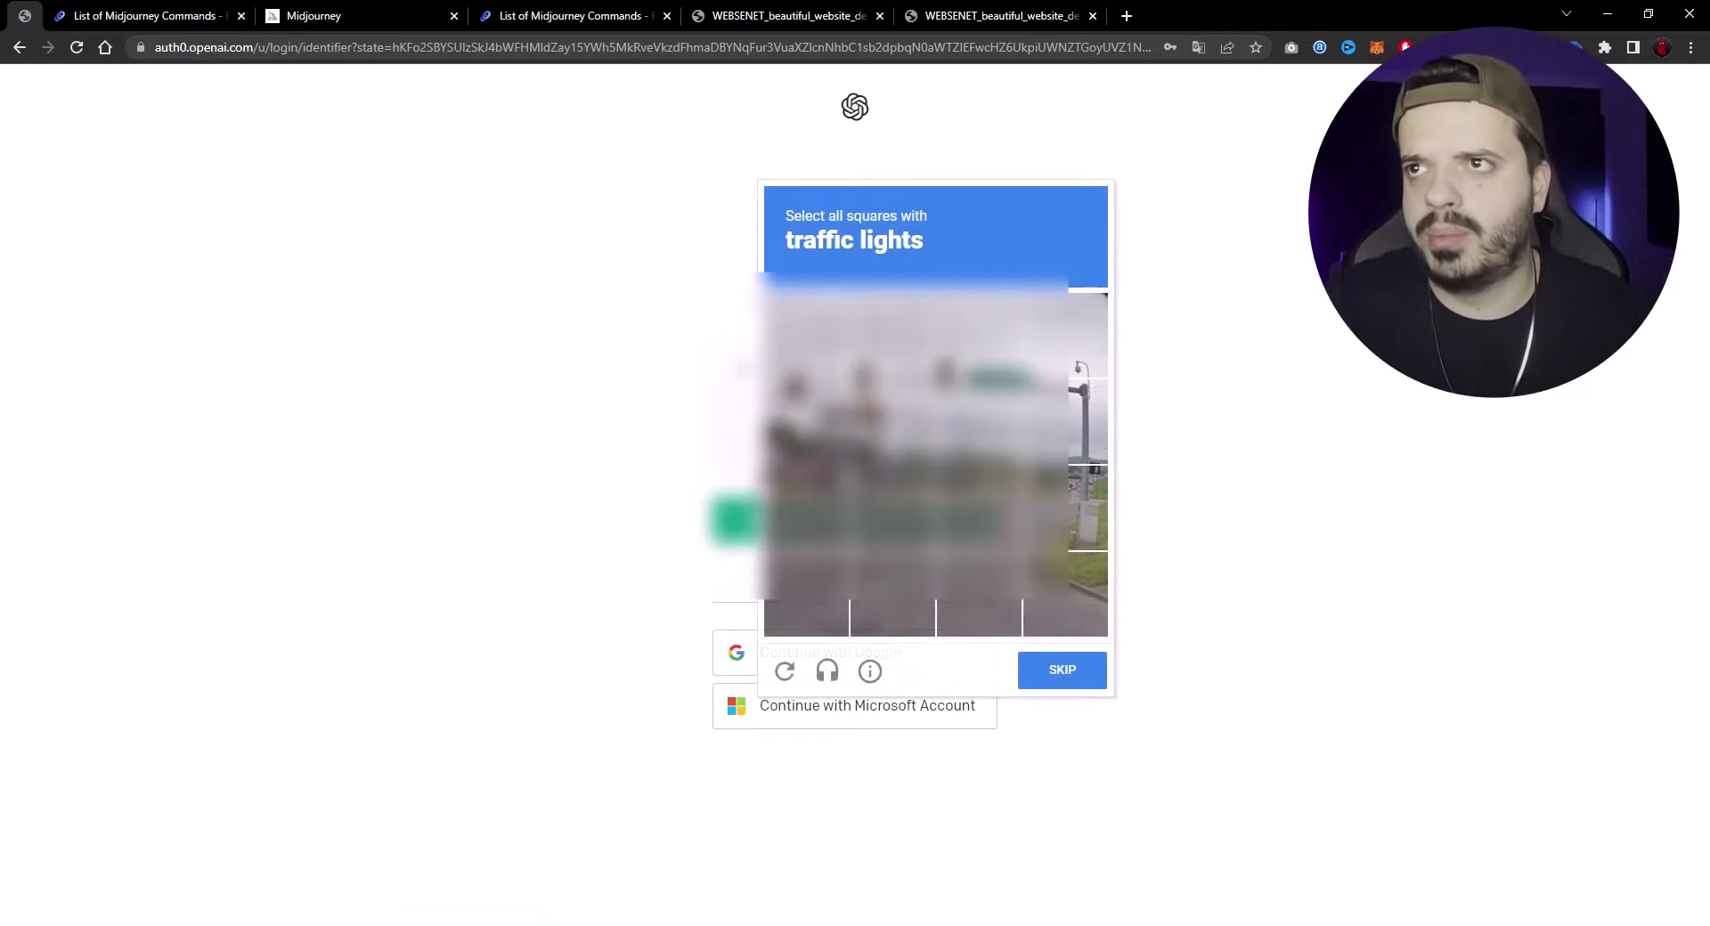